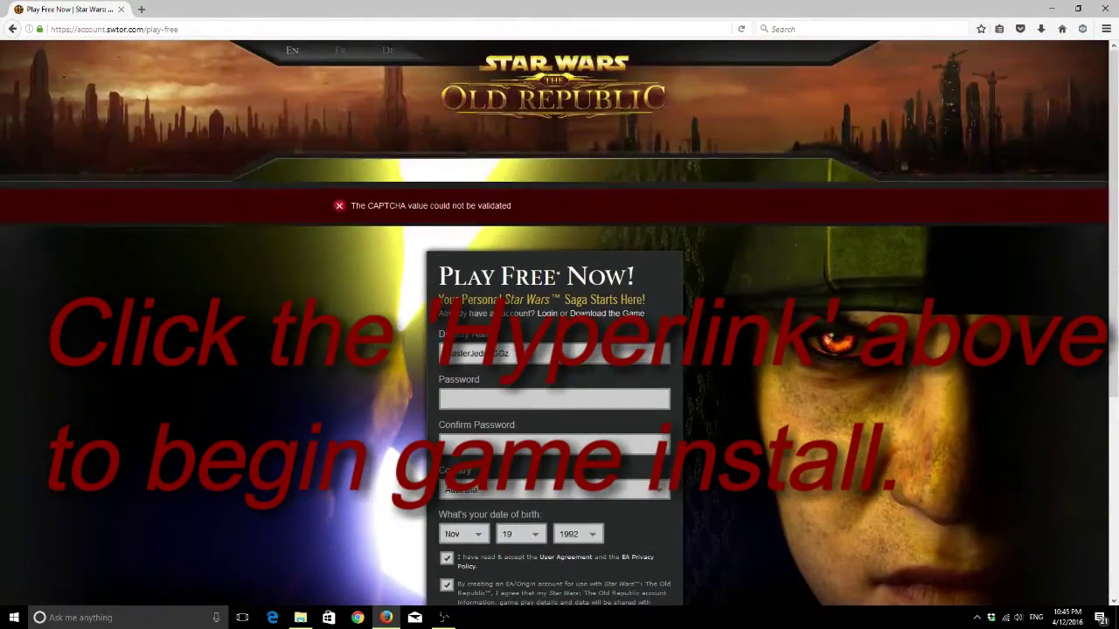
- Download the game from the sign-up page and save the installer SWTOR_setup.exe
{"action": "left_click", "coordinate": [598, 320]}
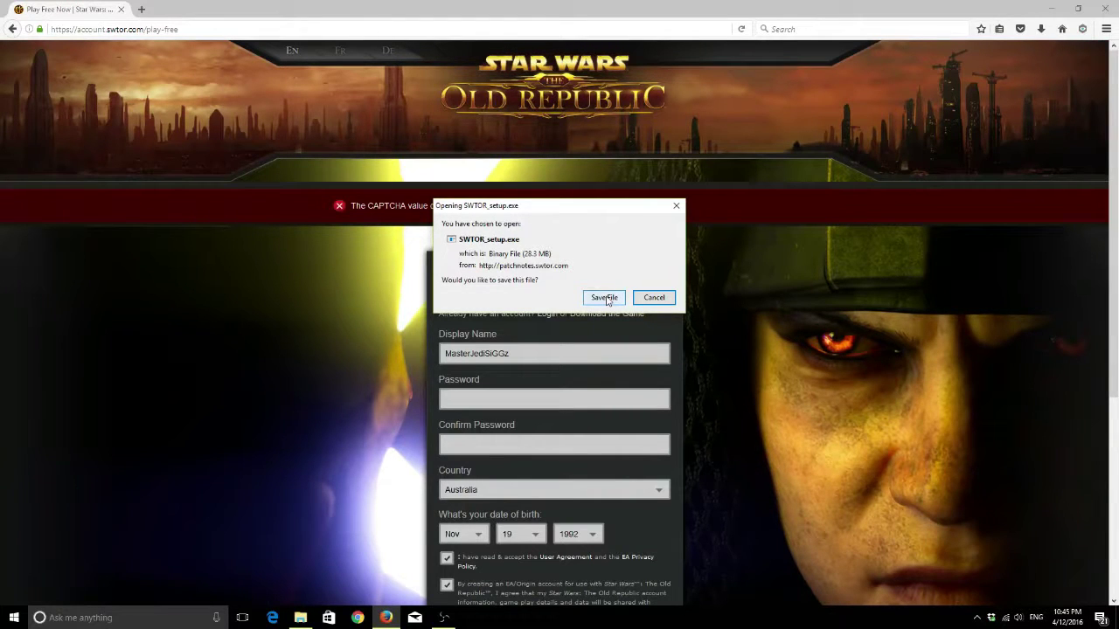
{"action": "left_click", "coordinate": [607, 298]}
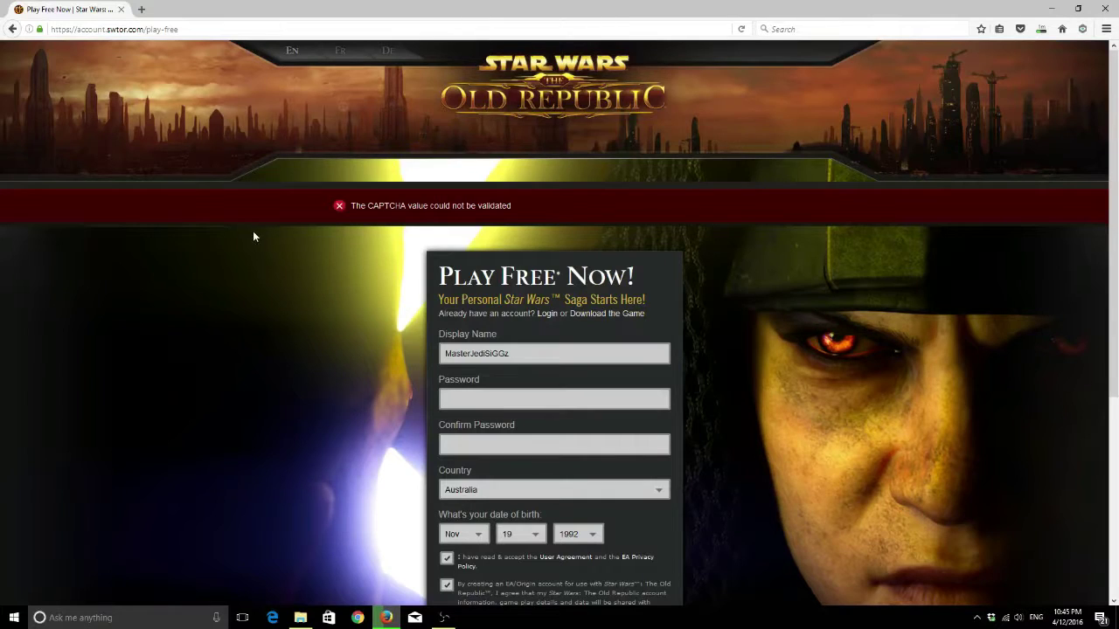
{"action": "scroll", "coordinate": [253, 231], "scroll_direction": "down", "scroll_amount": 3}
{"action": "scroll", "coordinate": [252, 230], "scroll_direction": "up", "scroll_amount": 3}
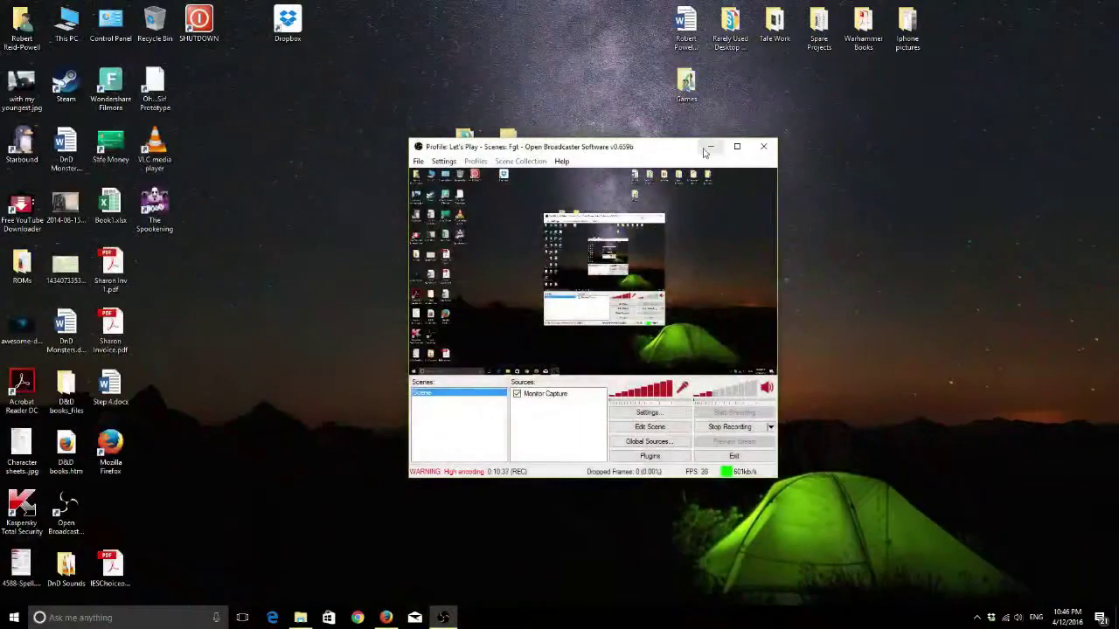
- Minimise the recording program and the browser window to clear the desktop
{"action": "left_click", "coordinate": [706, 148]}
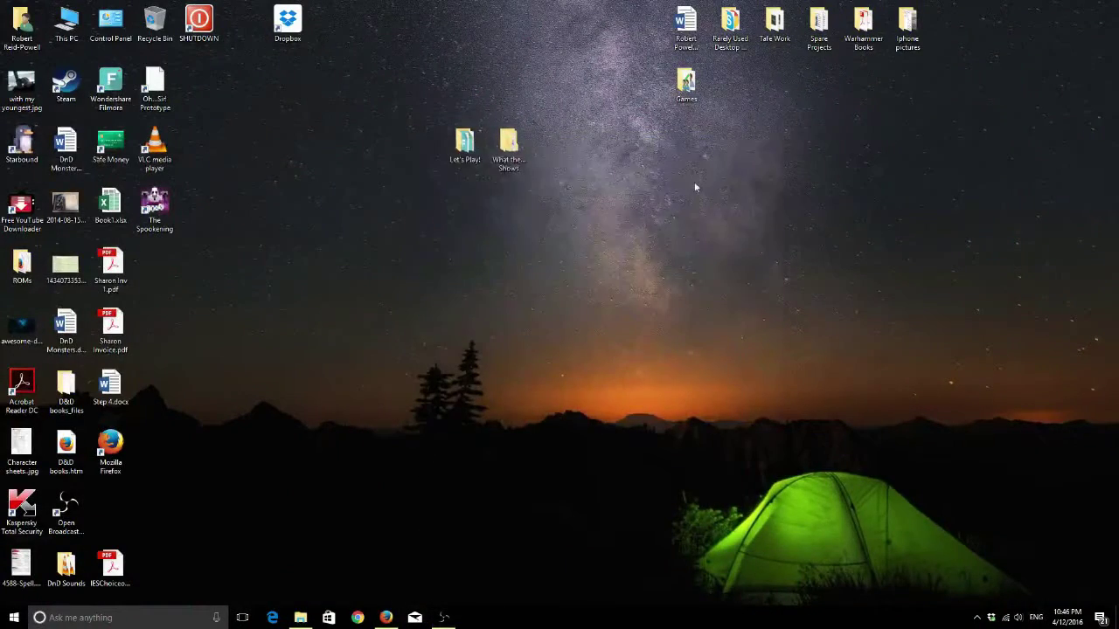
{"action": "left_click", "coordinate": [384, 618]}
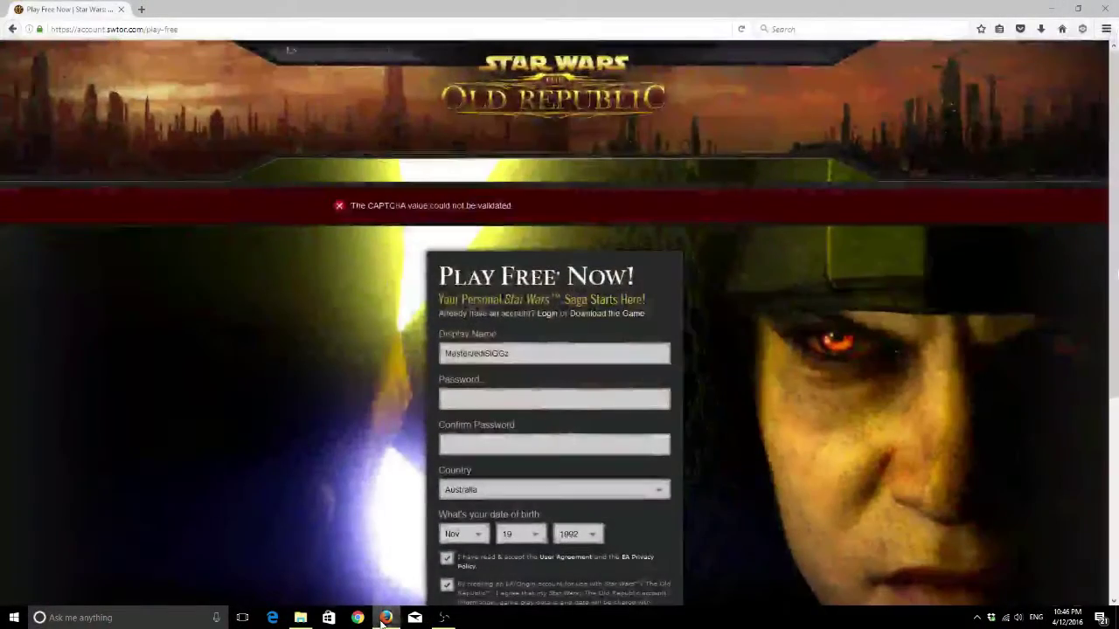
{"action": "left_click", "coordinate": [384, 618]}
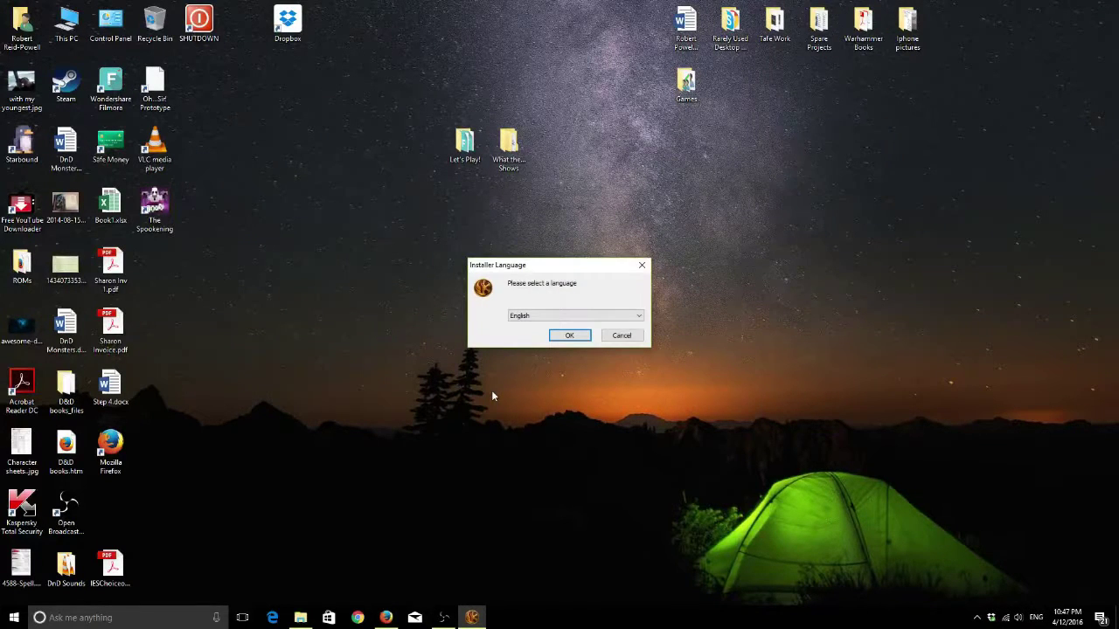
- Run the game setup in English, accept the license agreement and start an Express Install
{"action": "left_click", "coordinate": [569, 336]}
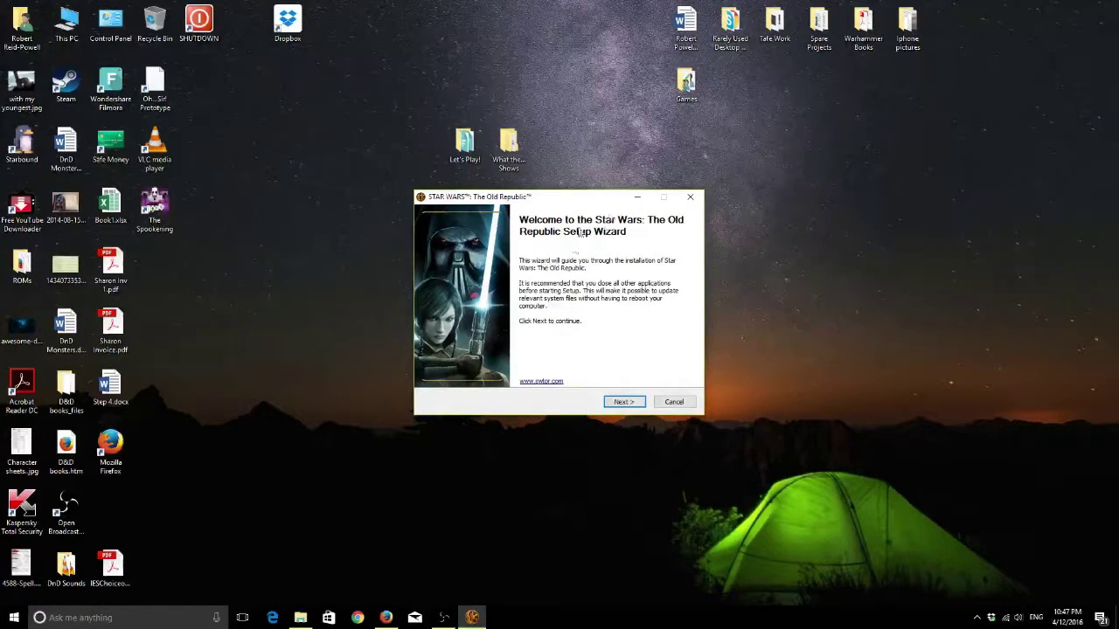
{"action": "left_click", "coordinate": [617, 403]}
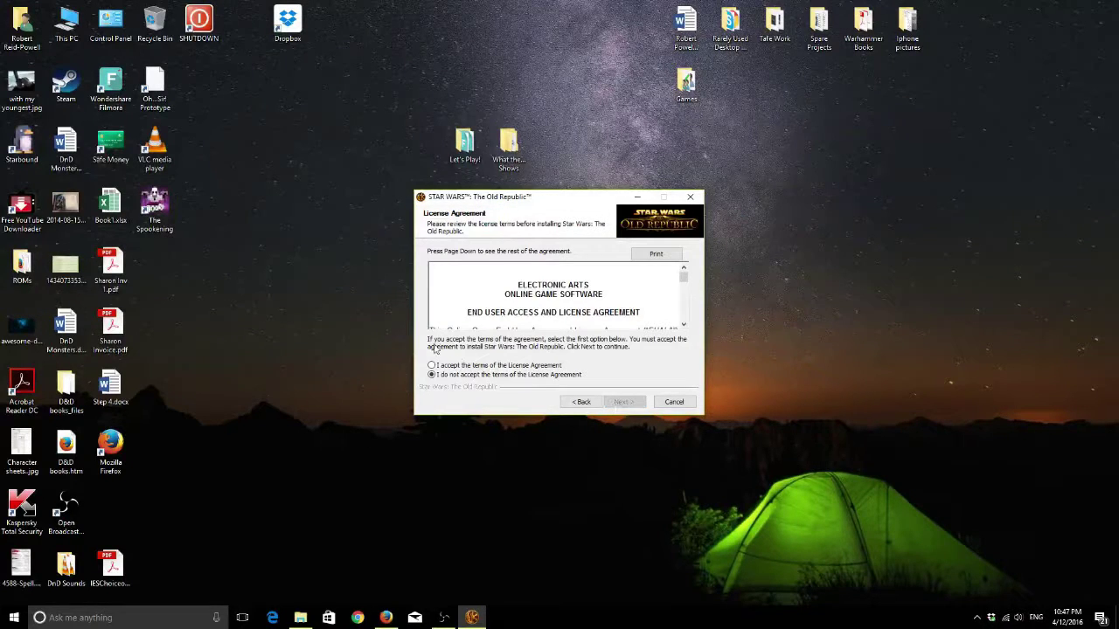
{"action": "left_click", "coordinate": [431, 364]}
{"action": "left_click", "coordinate": [625, 403]}
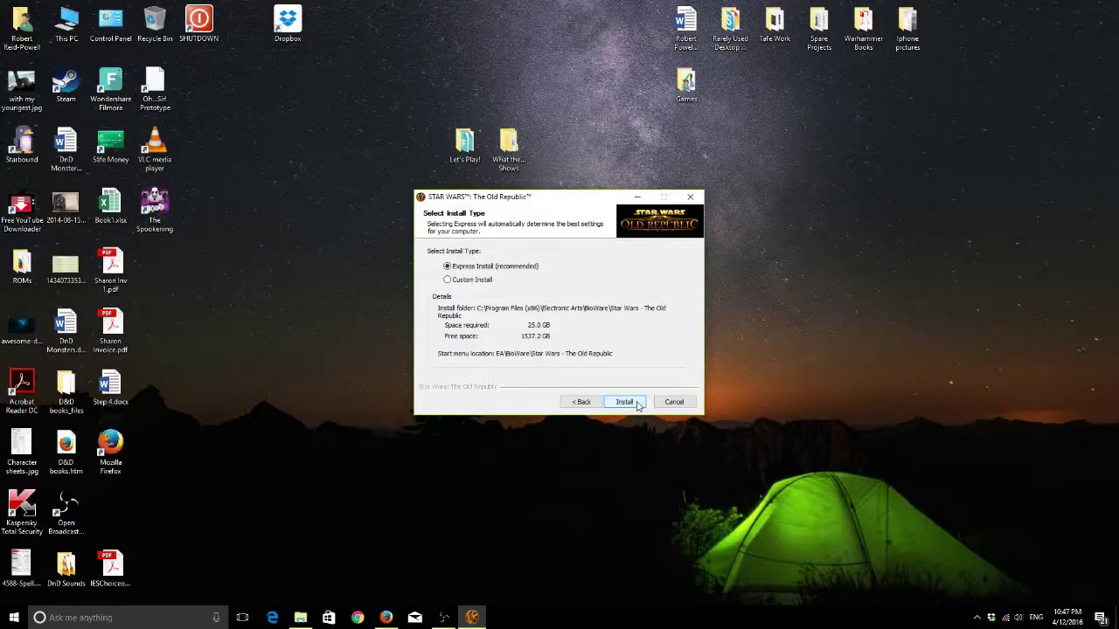
{"action": "left_click", "coordinate": [638, 405]}
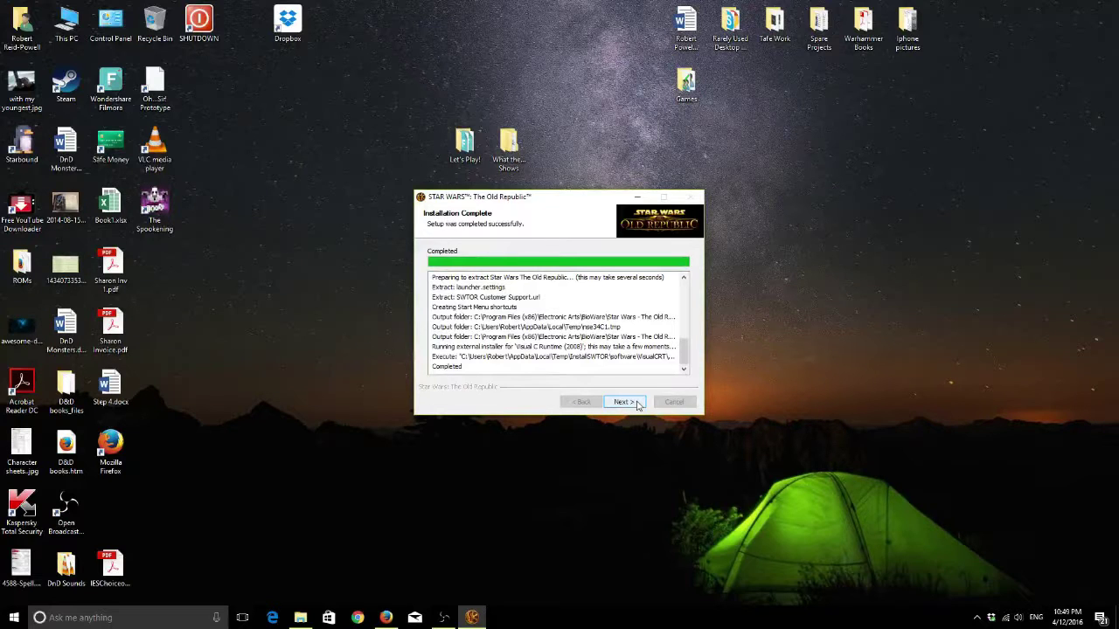
- Finish the setup wizard with the option to create a desktop icon enabled
{"action": "left_click", "coordinate": [635, 406]}
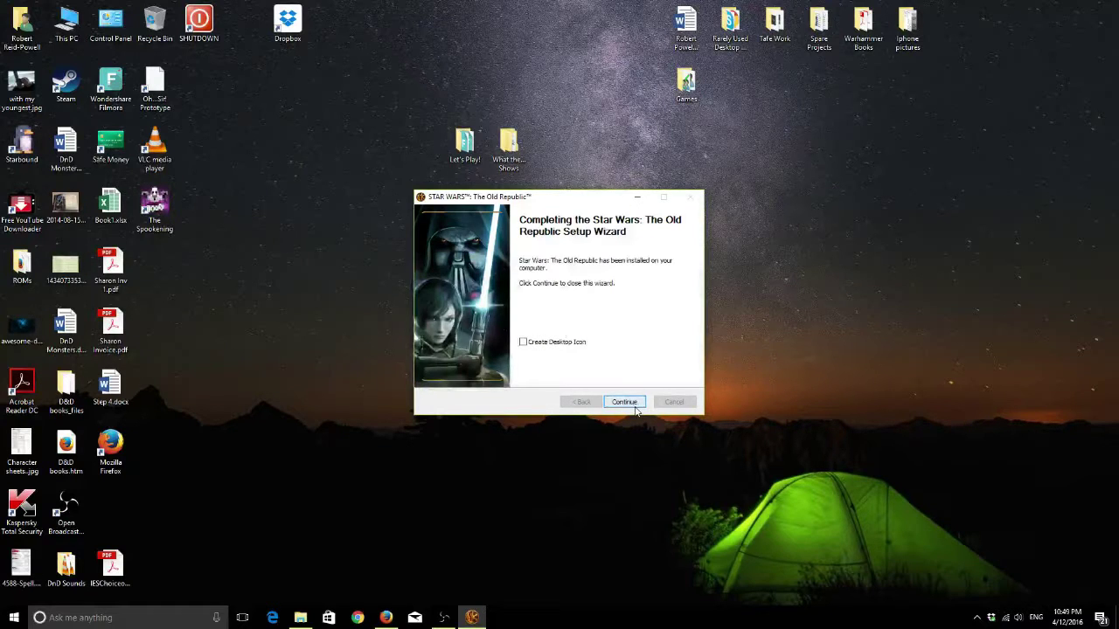
{"action": "left_click", "coordinate": [524, 342]}
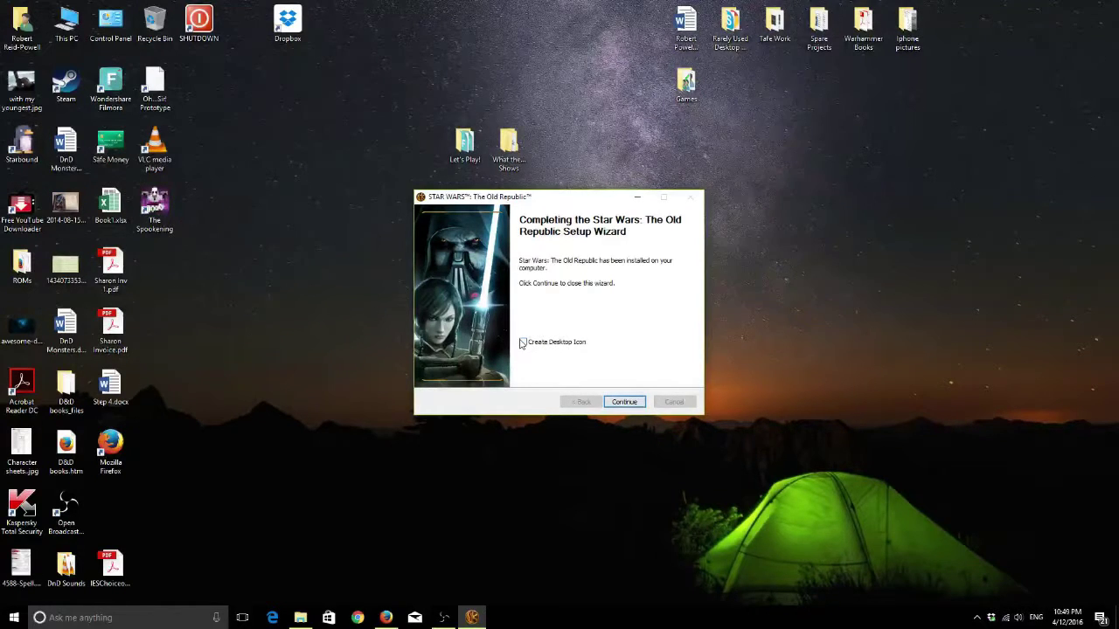
{"action": "left_click", "coordinate": [637, 404]}
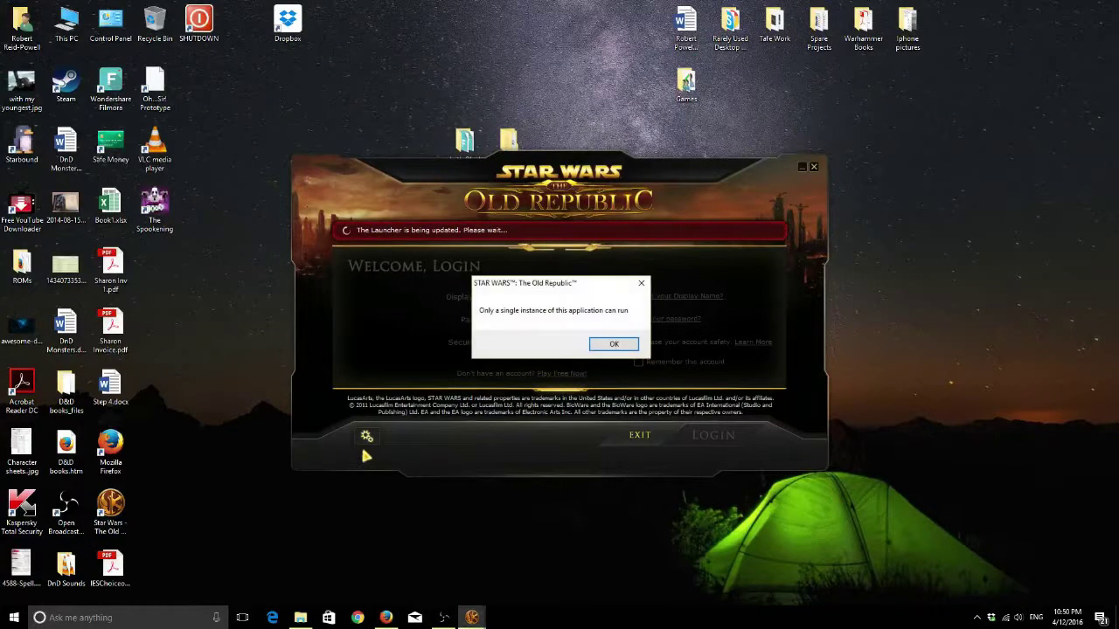
- Dismiss the single-instance message and open the free account sign-up page from the game launcher
{"action": "left_click", "coordinate": [615, 345]}
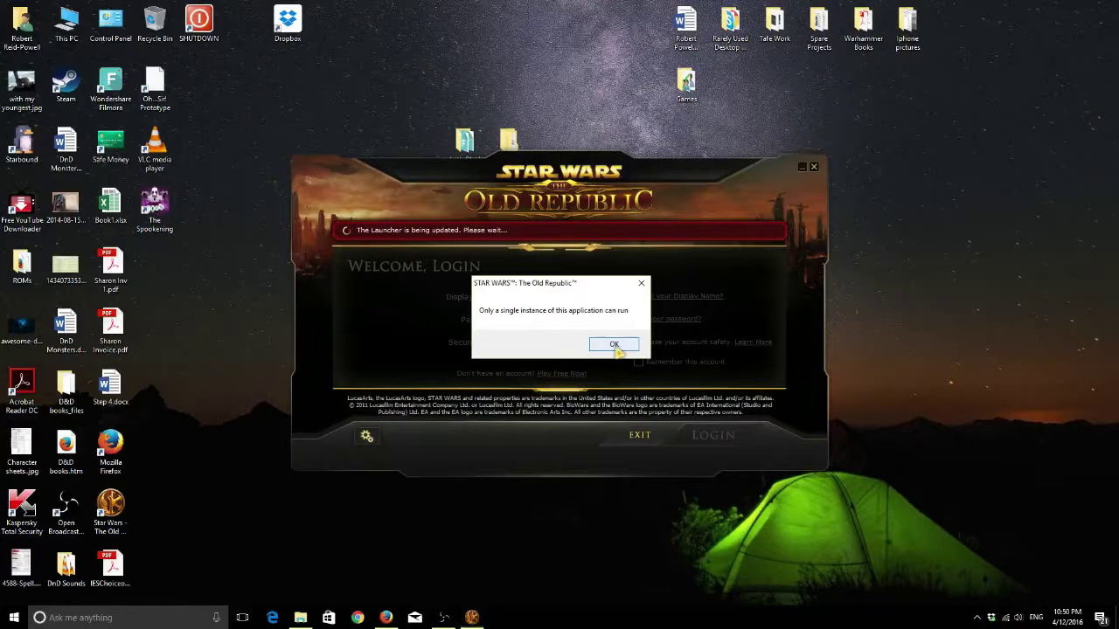
{"action": "left_click", "coordinate": [471, 618]}
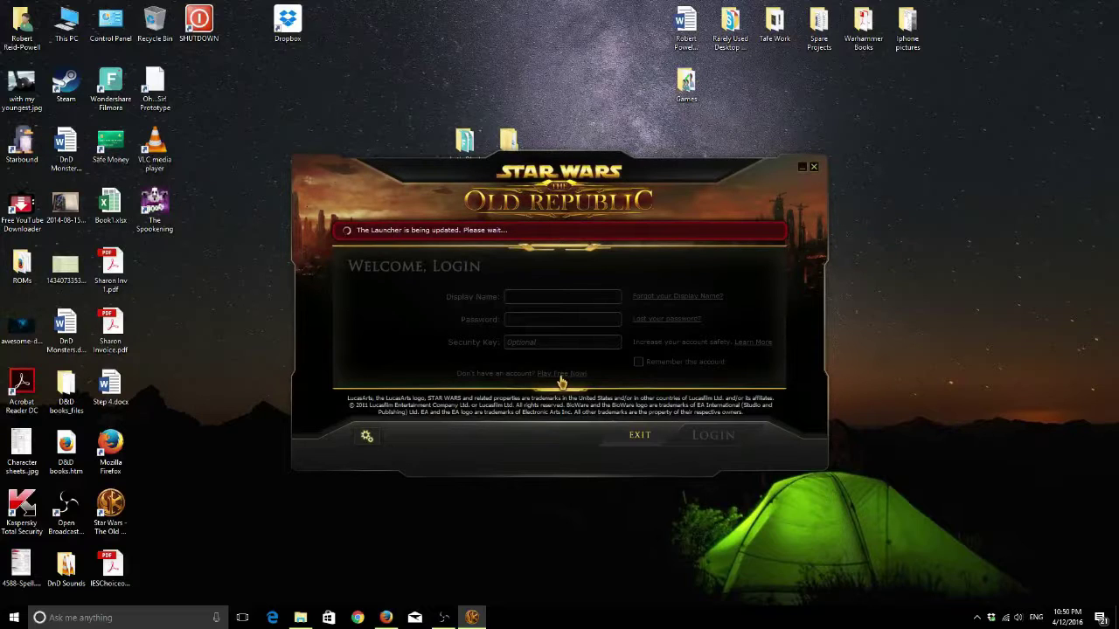
{"action": "left_click", "coordinate": [549, 375]}
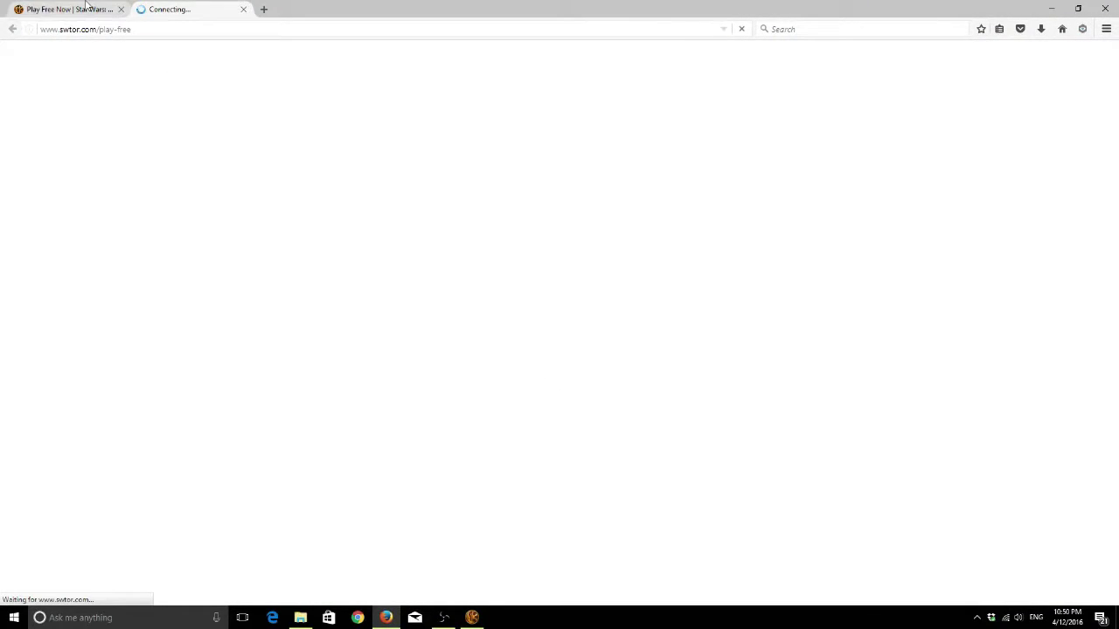
{"action": "left_click", "coordinate": [96, 10]}
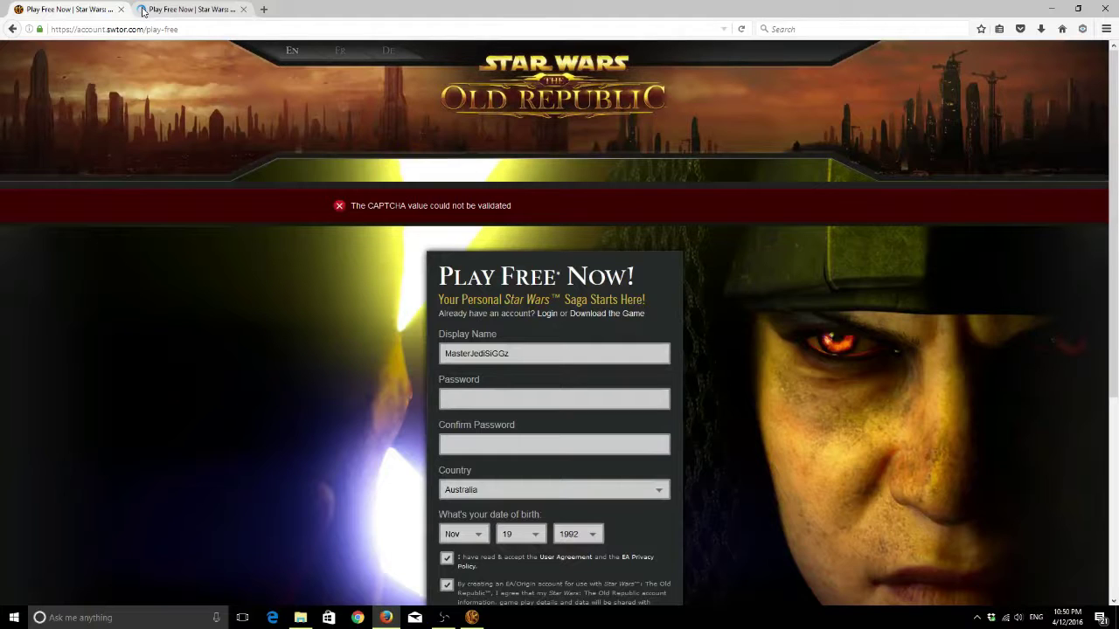
{"action": "left_click", "coordinate": [143, 11]}
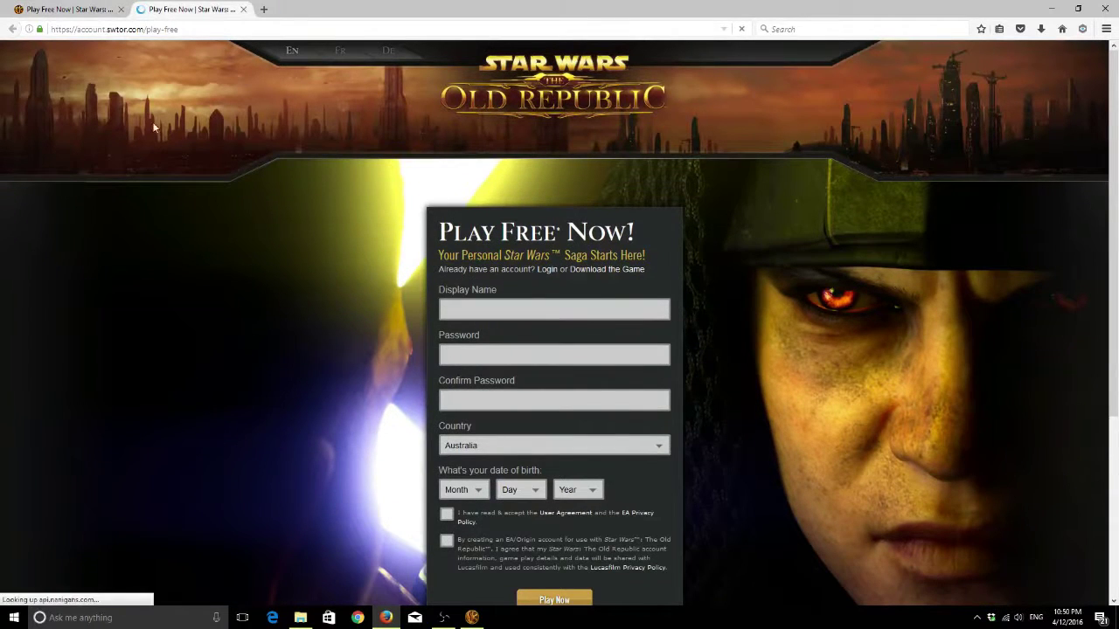
{"action": "scroll", "coordinate": [193, 258], "scroll_direction": "down", "scroll_amount": 3}
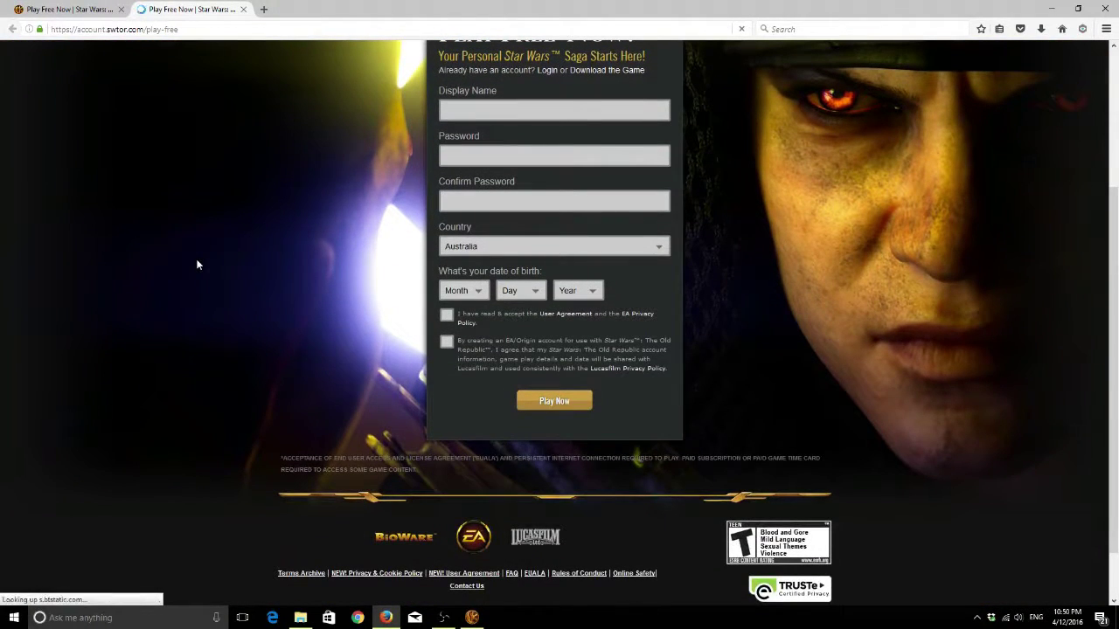
{"action": "scroll", "coordinate": [196, 265], "scroll_direction": "up", "scroll_amount": 3}
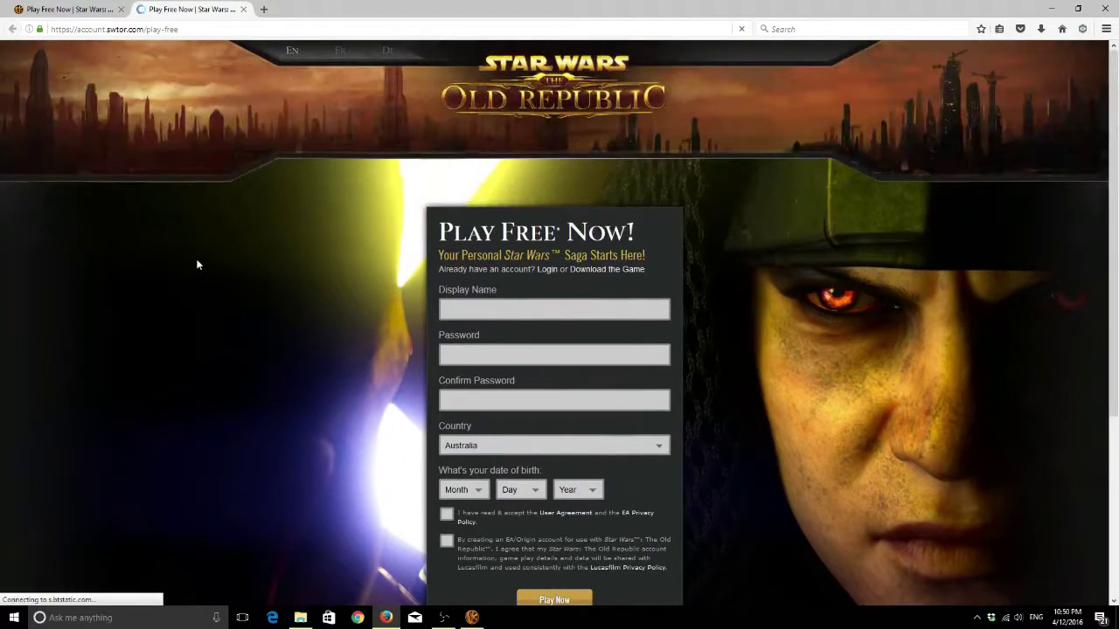
- Enter the display name in the new sign-up form and fill in the account password and its confirmation
{"action": "left_click", "coordinate": [526, 307]}
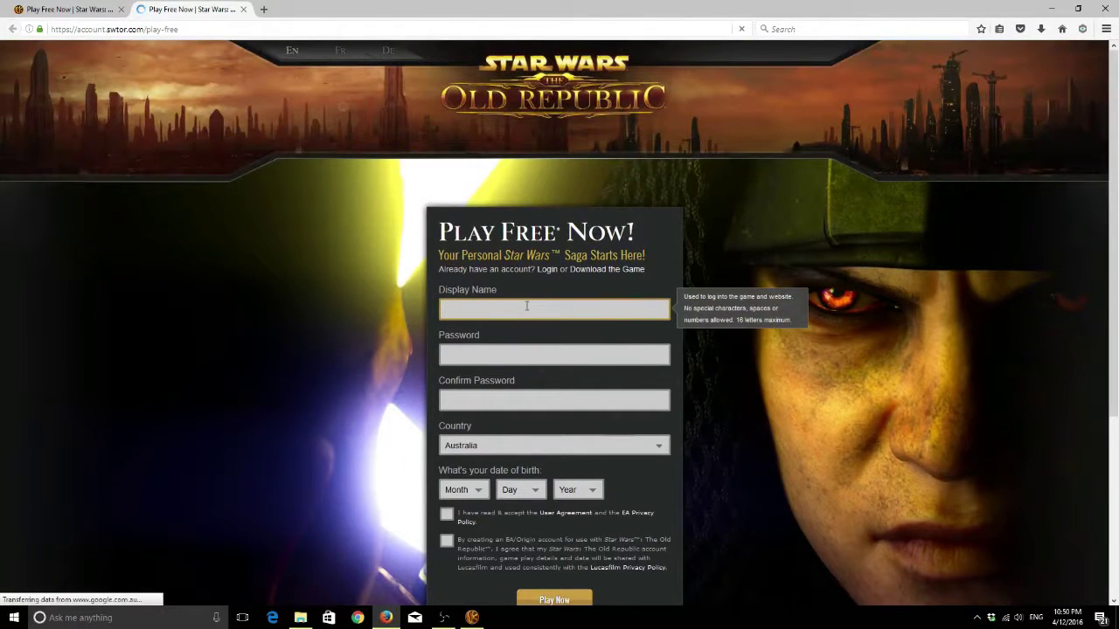
{"action": "type", "text": "SiGGz"}
{"action": "key", "text": "Tab"}
{"action": "type", "text": "********"}
{"action": "key", "text": "Tab"}
{"action": "type", "text": "********"}
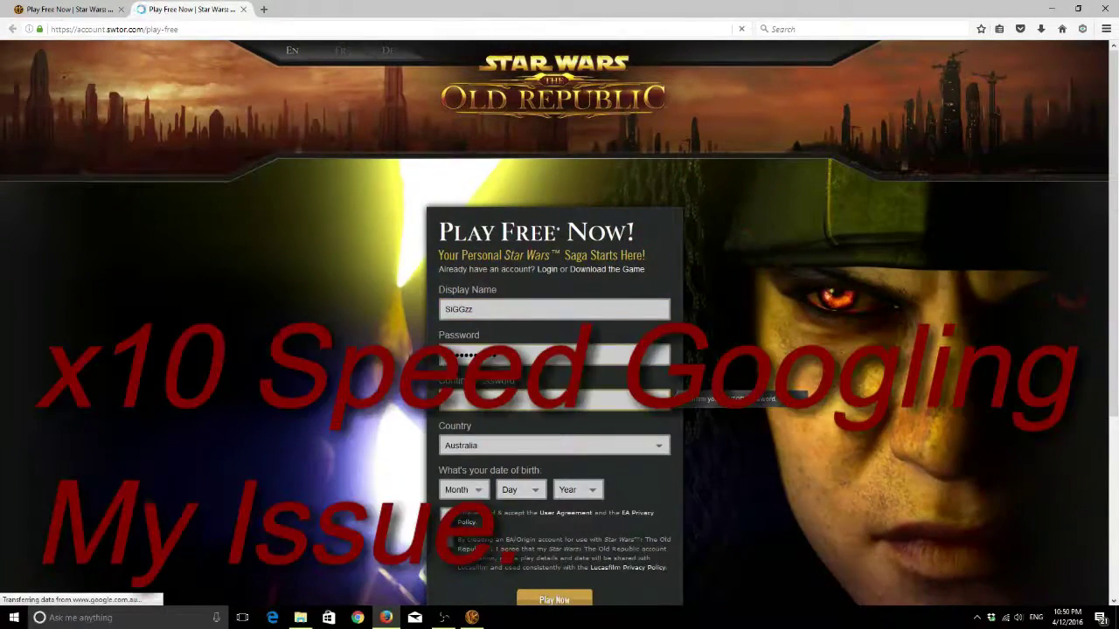
- Try to submit the sign-up form with Australia as country, the date of birth filled in and both agreements accepted
{"action": "left_click", "coordinate": [554, 458]}
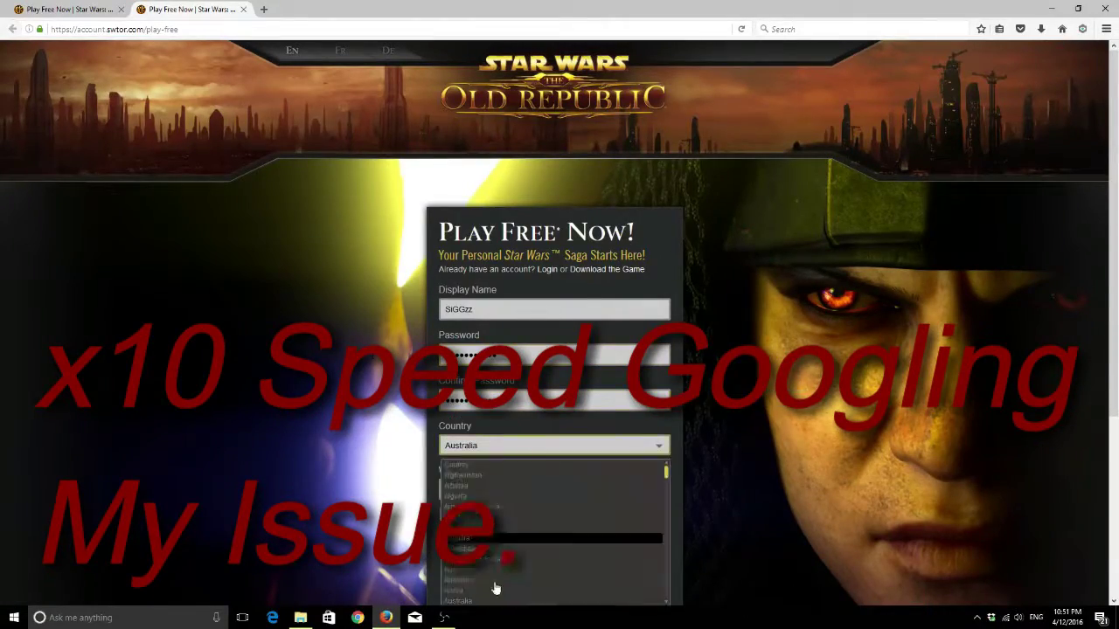
{"action": "scroll", "coordinate": [522, 420], "scroll_direction": "down", "scroll_amount": 3}
{"action": "left_click", "coordinate": [521, 290]}
{"action": "left_click", "coordinate": [520, 393]}
{"action": "left_click", "coordinate": [578, 290]}
{"action": "left_click", "coordinate": [573, 394]}
{"action": "left_click", "coordinate": [446, 314]}
{"action": "left_click", "coordinate": [447, 341]}
{"action": "left_click", "coordinate": [569, 400]}
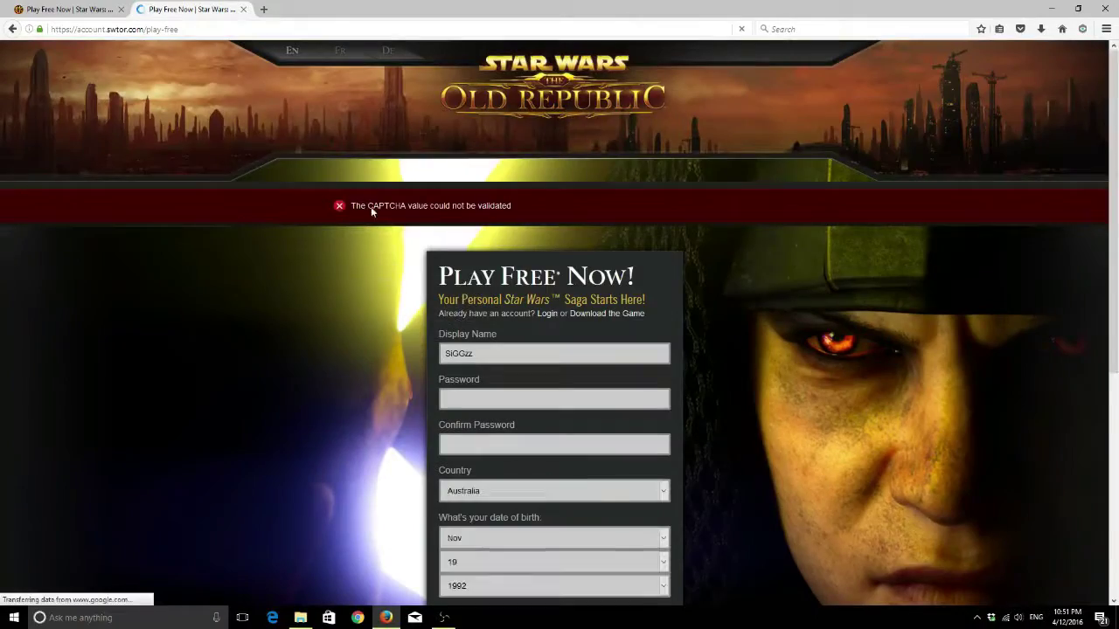
- Search Google for the CAPTCHA box problem and open the WorldStart article on why the box isn't appearing
{"action": "right_click", "coordinate": [374, 209]}
{"action": "scroll", "coordinate": [344, 285], "scroll_direction": "down", "scroll_amount": 5}
{"action": "key", "text": "ctrl+t"}
{"action": "type", "text": "www.google.com"}
{"action": "key", "text": "Return"}
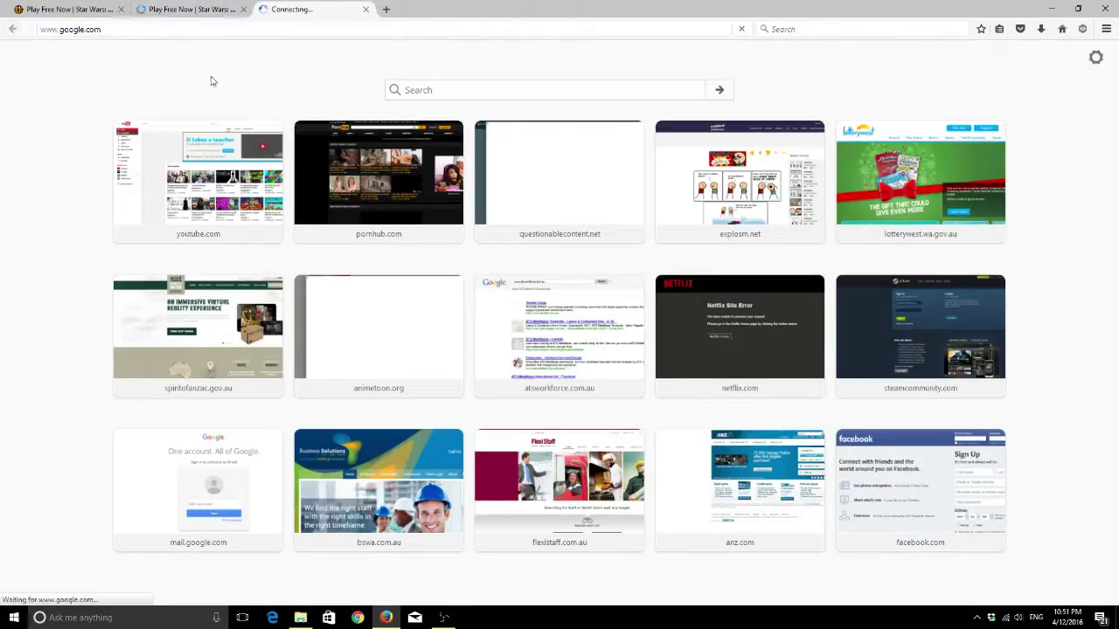
{"action": "type", "text": "Captcha box"}
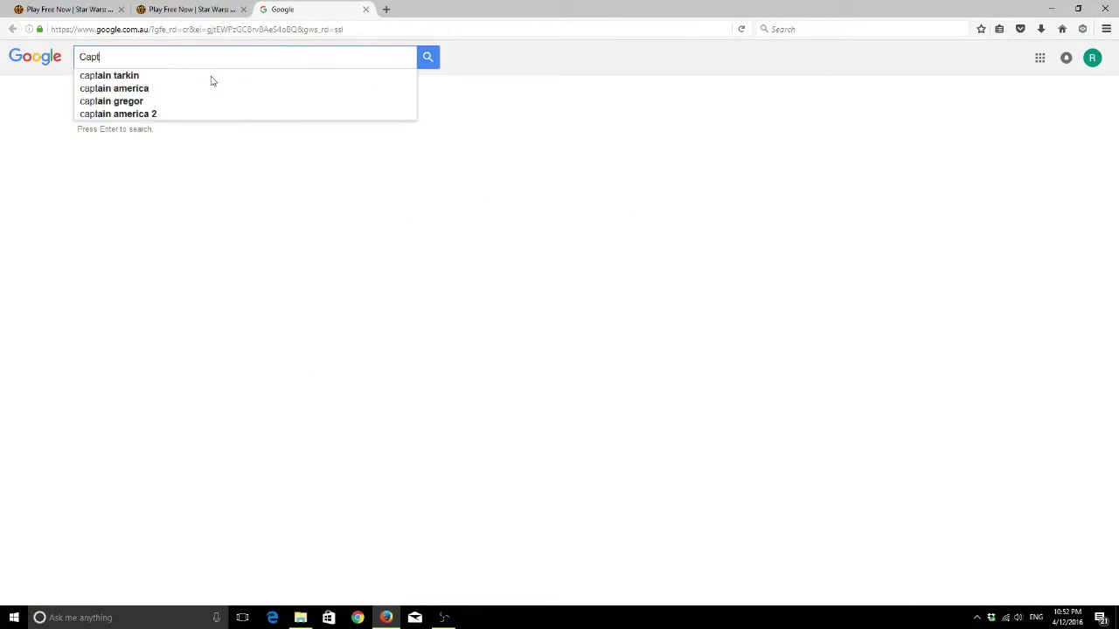
{"action": "left_click", "coordinate": [211, 88]}
{"action": "left_click", "coordinate": [219, 145]}
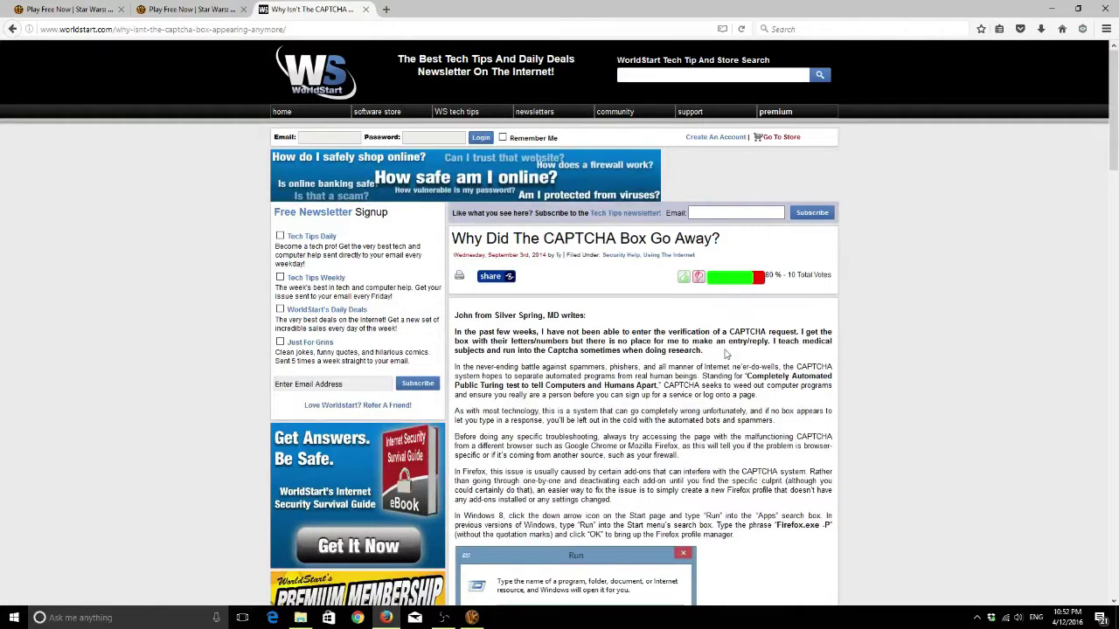
- Read the article's Firefox section on interfering add-ons and creating a new profile through the profile manager
{"action": "scroll", "coordinate": [588, 175], "scroll_direction": "down", "scroll_amount": 5}
{"action": "left_click_drag", "start_coordinate": [599, 273], "coordinate": [758, 346]}
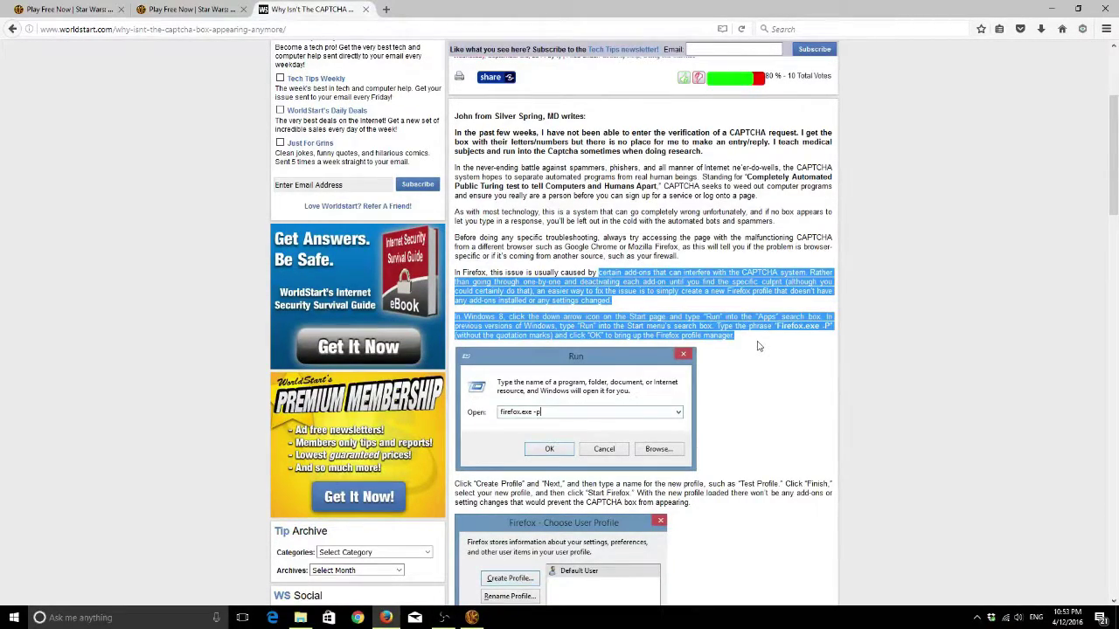
{"action": "scroll", "coordinate": [759, 346], "scroll_direction": "down", "scroll_amount": 5}
{"action": "key", "text": "super"}
{"action": "scroll", "coordinate": [612, 349], "scroll_direction": "up", "scroll_amount": 3}
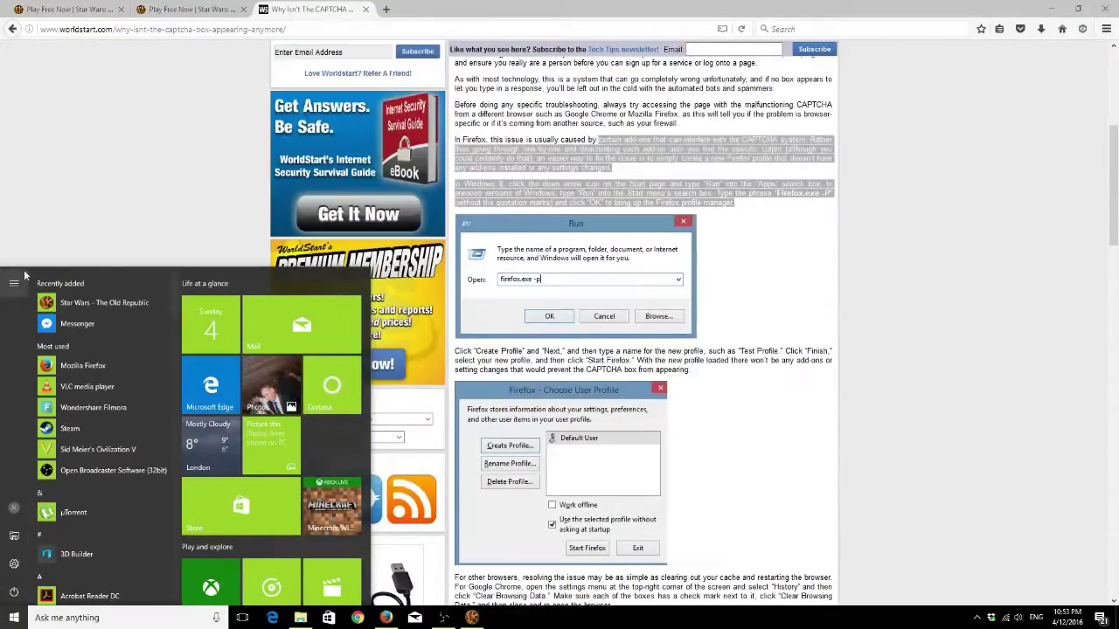
{"action": "key", "text": "Escape"}
{"action": "scroll", "coordinate": [612, 350], "scroll_direction": "down", "scroll_amount": 4}
- Remove the disabled Bing Search extension from the browser's add-ons
{"action": "key", "text": "ctrl+shift+a"}
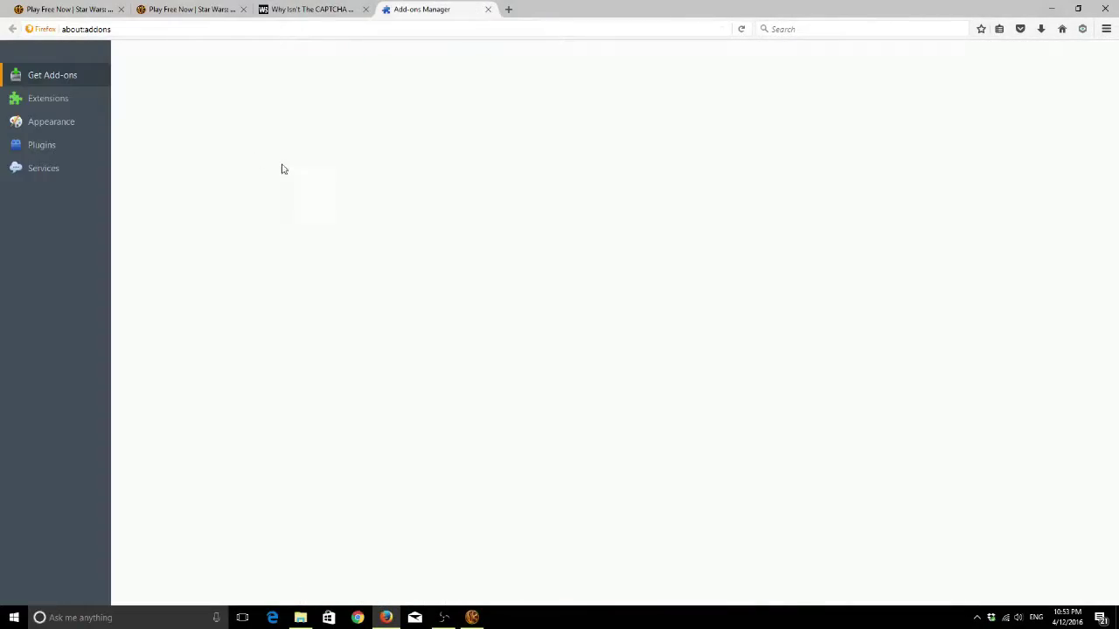
{"action": "left_click", "coordinate": [58, 101]}
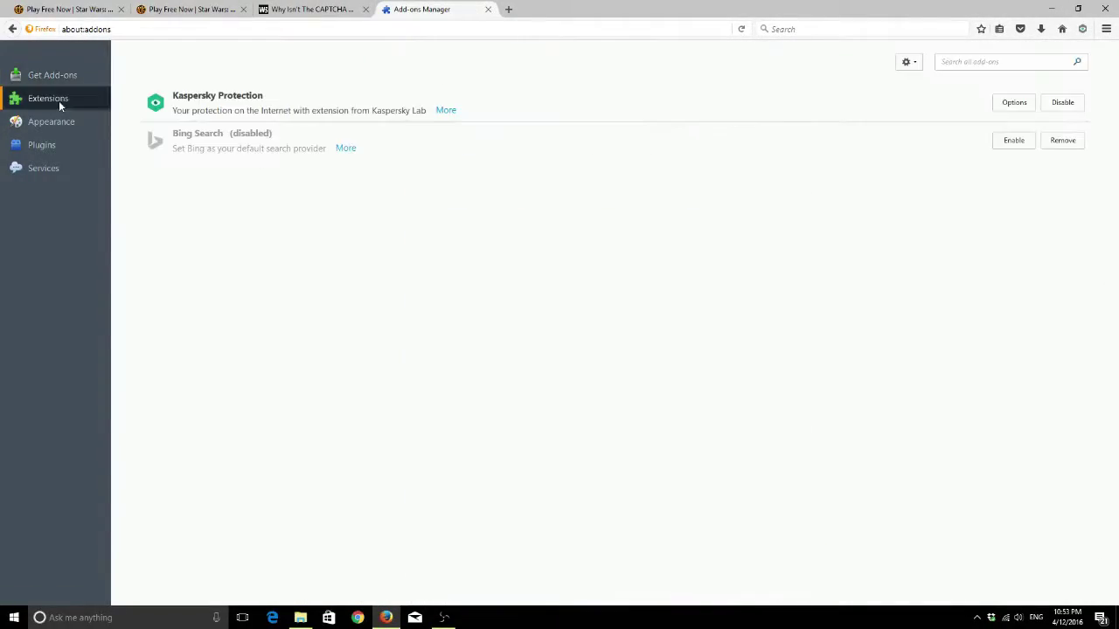
{"action": "left_click", "coordinate": [1063, 141]}
- Close the second sign-up page and reload the original one, resending its form data
{"action": "key", "text": "ctrl+Tab"}
{"action": "key", "text": "ctrl+w"}
{"action": "key", "text": "F5"}
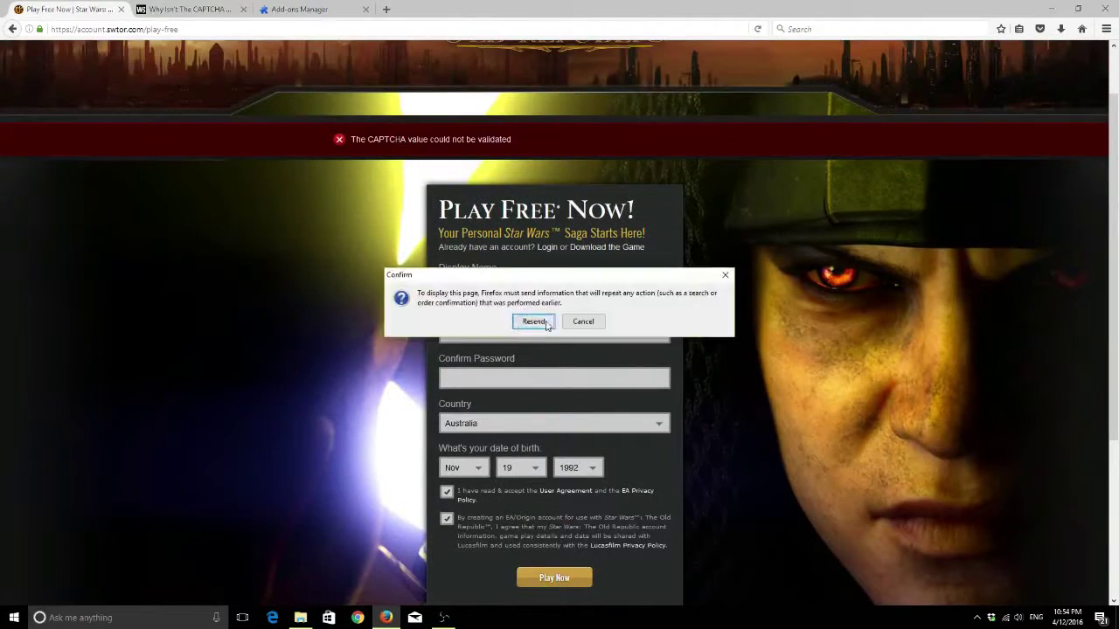
{"action": "left_click", "coordinate": [535, 321]}
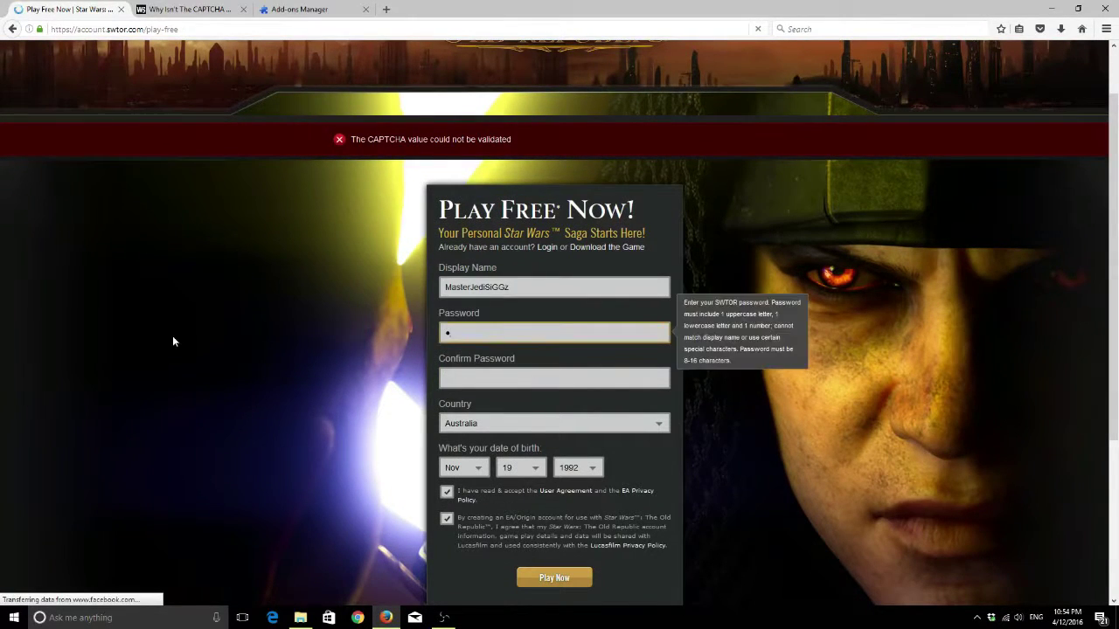
- Close the remaining sign-up page and find the Star Wars: The Old Republic site through Google in a new tab
{"action": "key", "text": "ctrl+w"}
{"action": "key", "text": "ctrl+t"}
{"action": "type", "text": "www.google.com"}
{"action": "key", "text": "Return"}
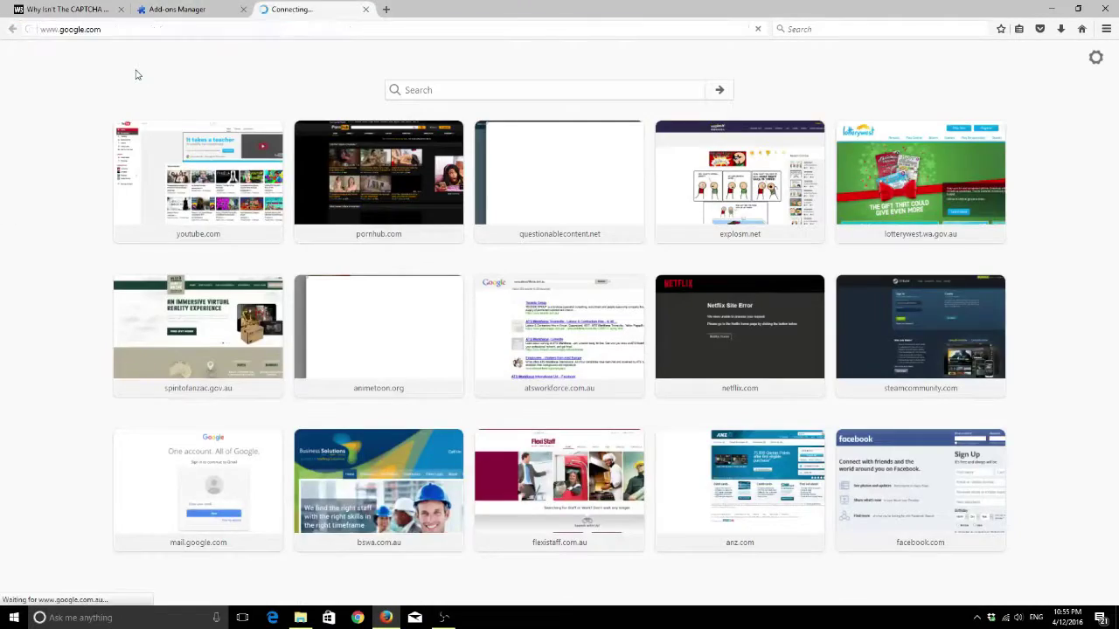
{"action": "type", "text": "th"}
{"action": "left_click", "coordinate": [143, 75]}
- Reread the WorldStart article's passage about Firefox add-ons that interfere with the CAPTCHA system
{"action": "key", "text": "ctrl+Tab"}
{"action": "scroll", "coordinate": [559, 306], "scroll_direction": "up", "scroll_amount": 3}
{"action": "left_click_drag", "start_coordinate": [502, 272], "coordinate": [718, 274]}
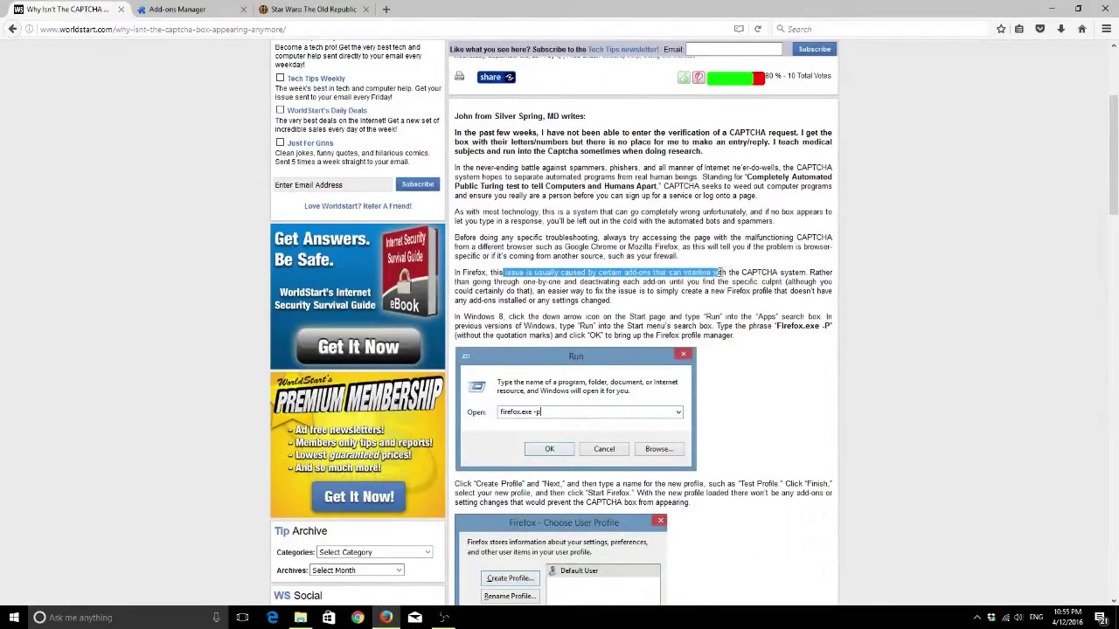
- Set the OpenH264 Video Codec, Shockwave Flash and Widevine plugins to Never Activate in the browser's add-ons manager
{"action": "key", "text": "ctrl+Tab"}
{"action": "left_click", "coordinate": [69, 146]}
{"action": "left_click", "coordinate": [1032, 103]}
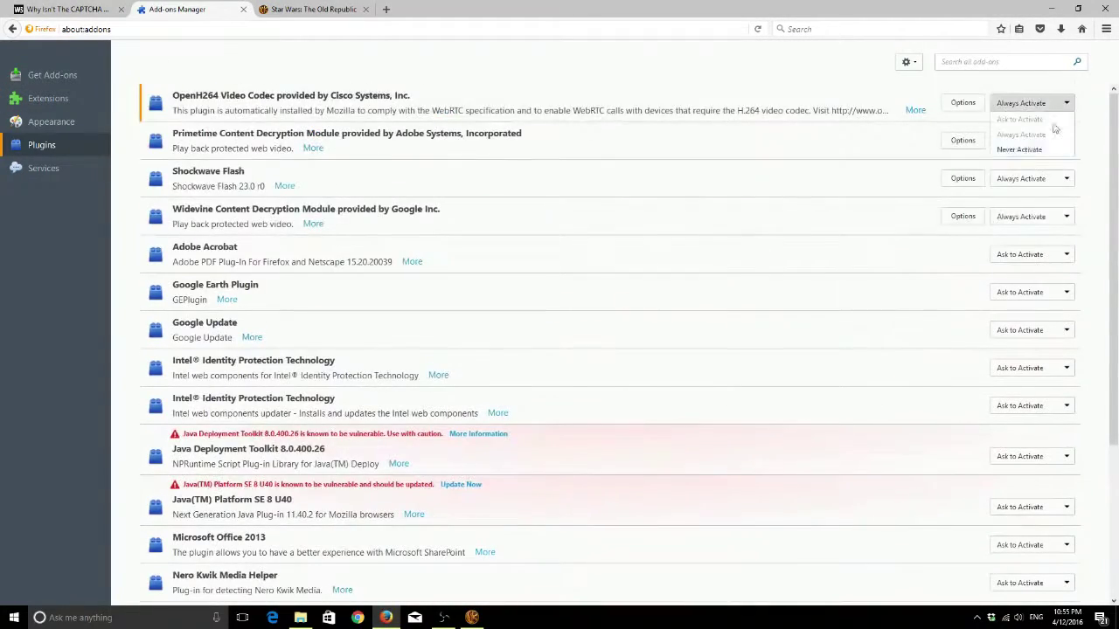
{"action": "left_click", "coordinate": [1019, 150]}
{"action": "left_click", "coordinate": [1031, 178]}
{"action": "left_click", "coordinate": [1019, 224]}
{"action": "left_click", "coordinate": [1032, 216]}
{"action": "left_click", "coordinate": [1019, 262]}
{"action": "left_click", "coordinate": [53, 75]}
- Try to submit the free-account sign-up form with a display name and the password entered twice, closing the page at the end
{"action": "key", "text": "ctrl+Tab"}
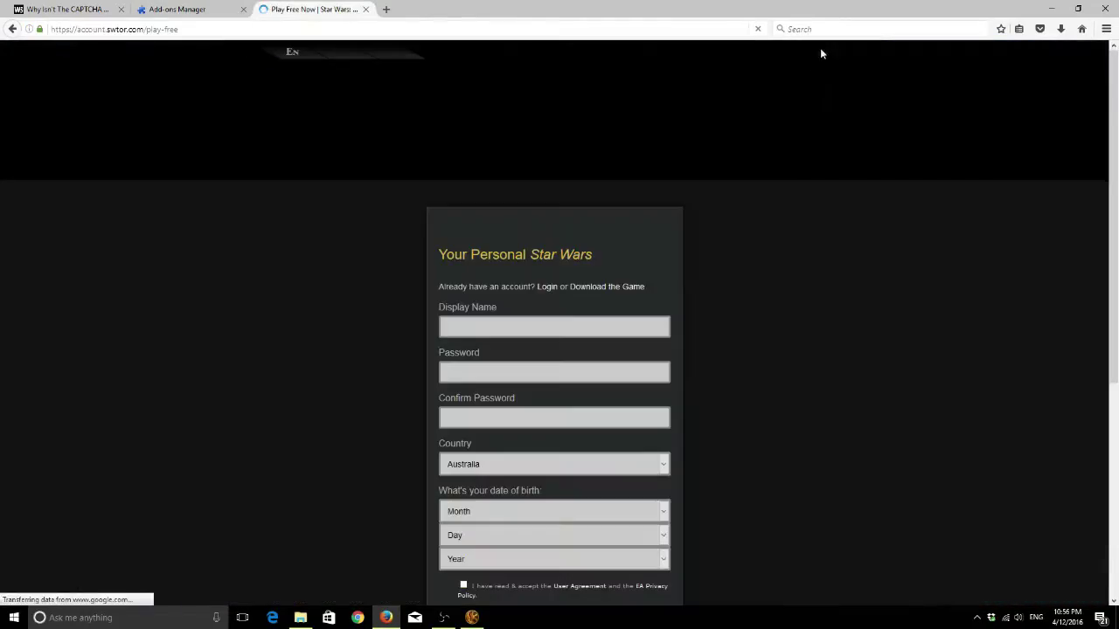
{"action": "left_click", "coordinate": [530, 309]}
{"action": "type", "text": "SiGGz"}
{"action": "left_click", "coordinate": [530, 348]}
{"action": "type", "text": "••••••••••••"}
{"action": "key", "text": "Tab"}
{"action": "type", "text": "••••"}
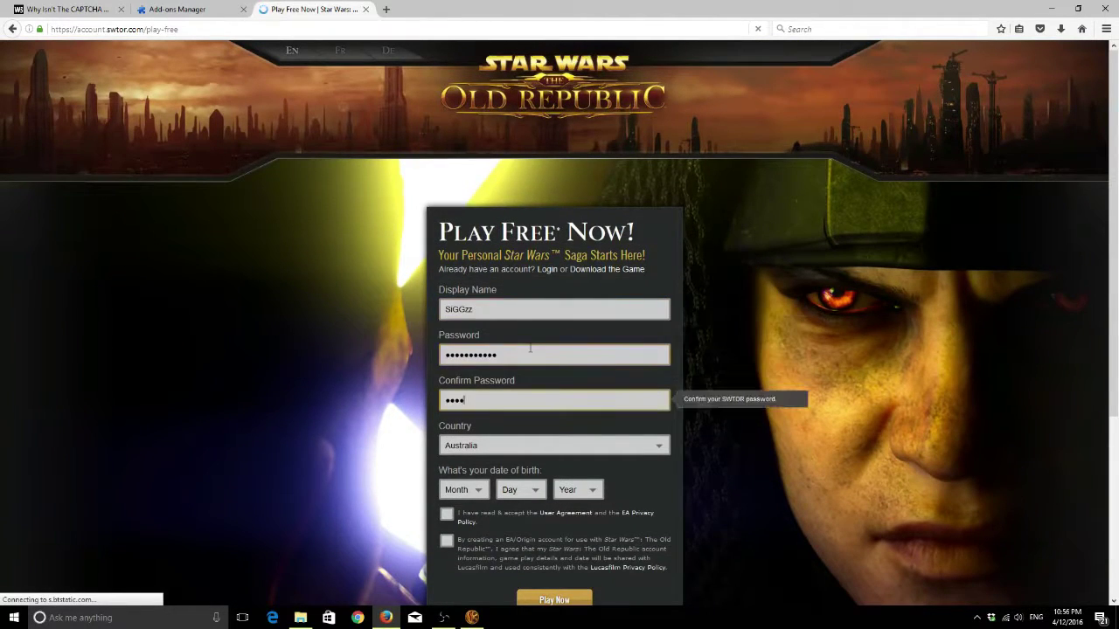
{"action": "type", "text": "••••••••"}
{"action": "scroll", "coordinate": [512, 392], "scroll_direction": "down", "scroll_amount": 5}
{"action": "key", "text": "Return"}
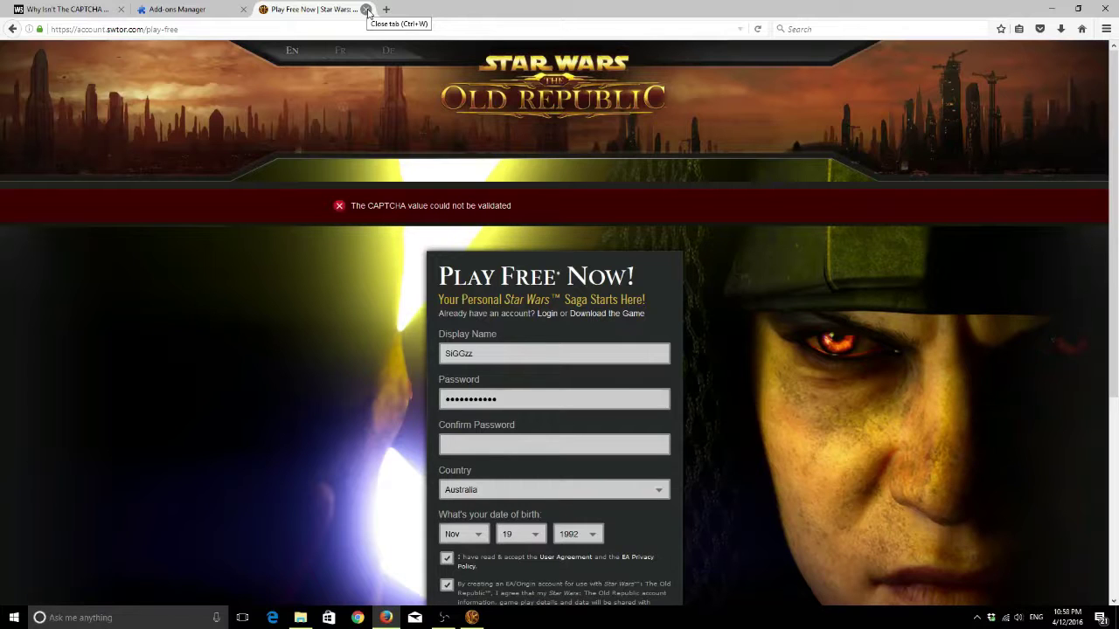
{"action": "left_click", "coordinate": [366, 10]}
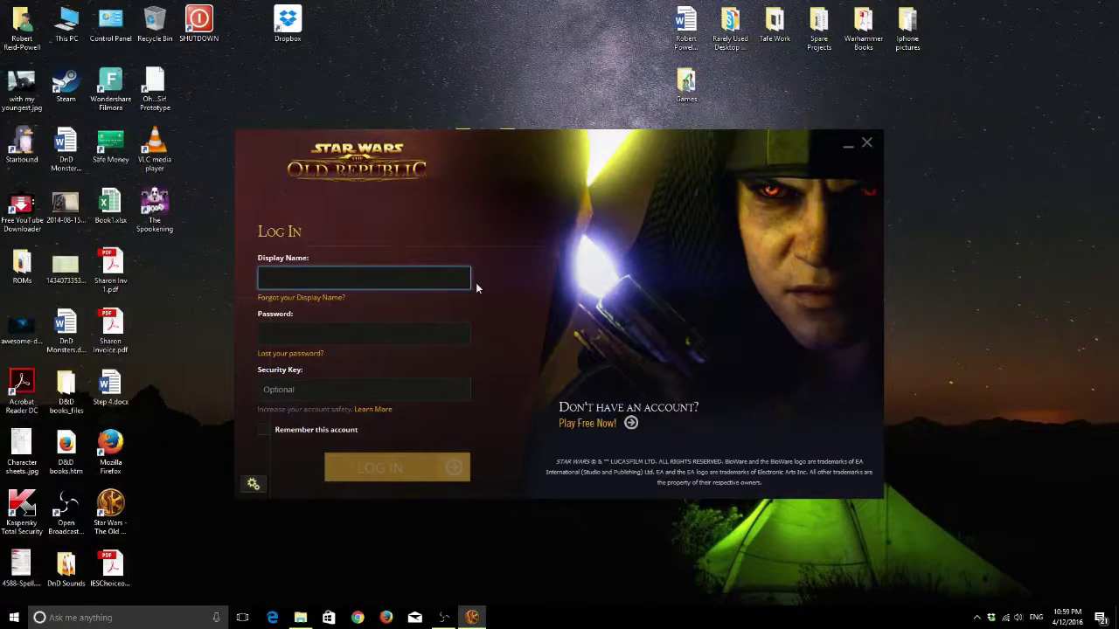
- Log in to the Star Wars: The Old Republic launcher with the display name and account password, with Remember this account enabled
{"action": "type", "text": "SIGGzz"}
{"action": "key", "text": "Tab"}
{"action": "type", "text": "********"}
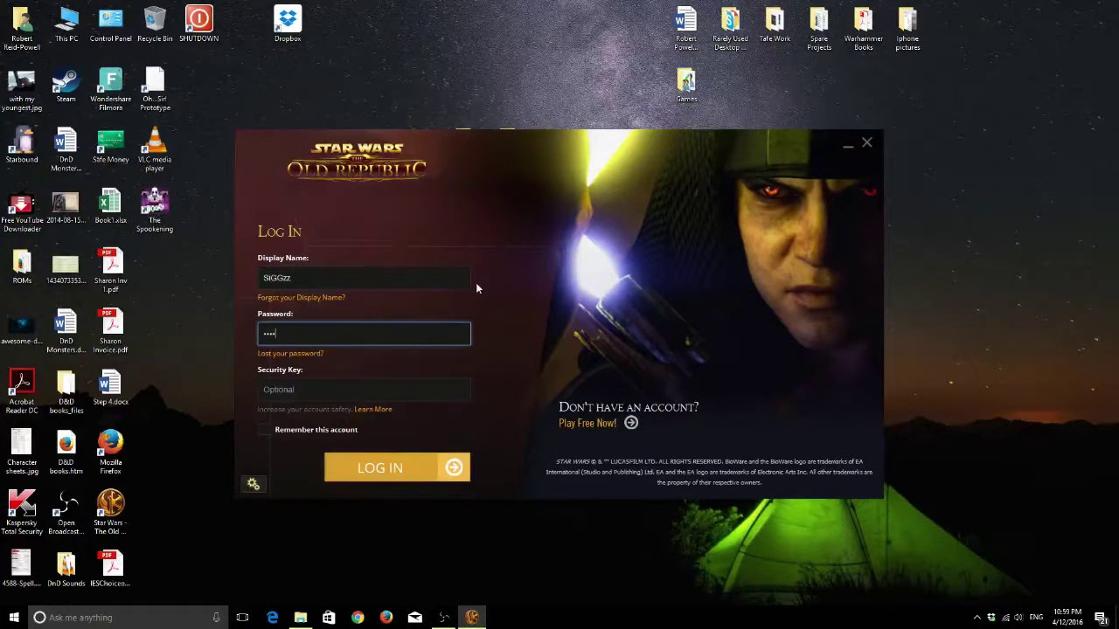
{"action": "type", "text": "***"}
{"action": "key", "text": "Tab"}
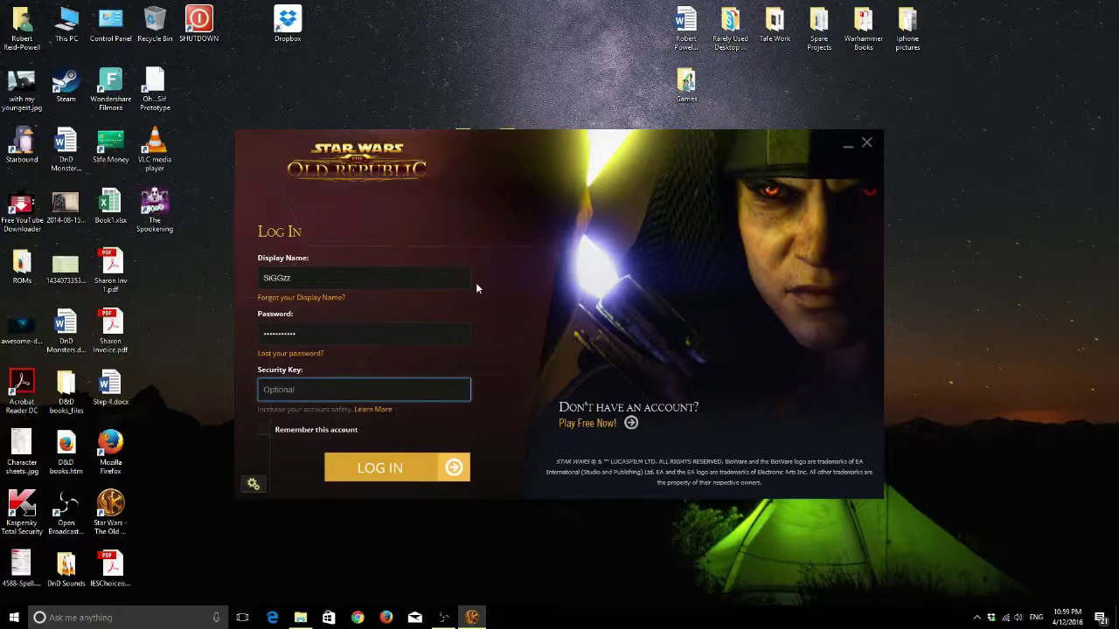
{"action": "left_click", "coordinate": [264, 429]}
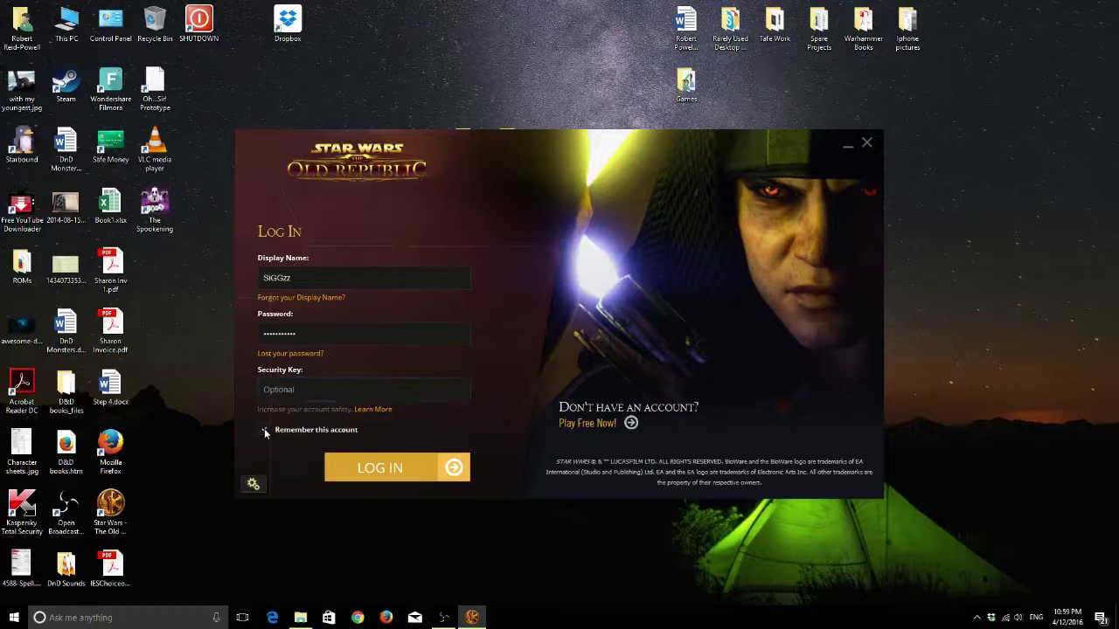
{"action": "left_click", "coordinate": [455, 468]}
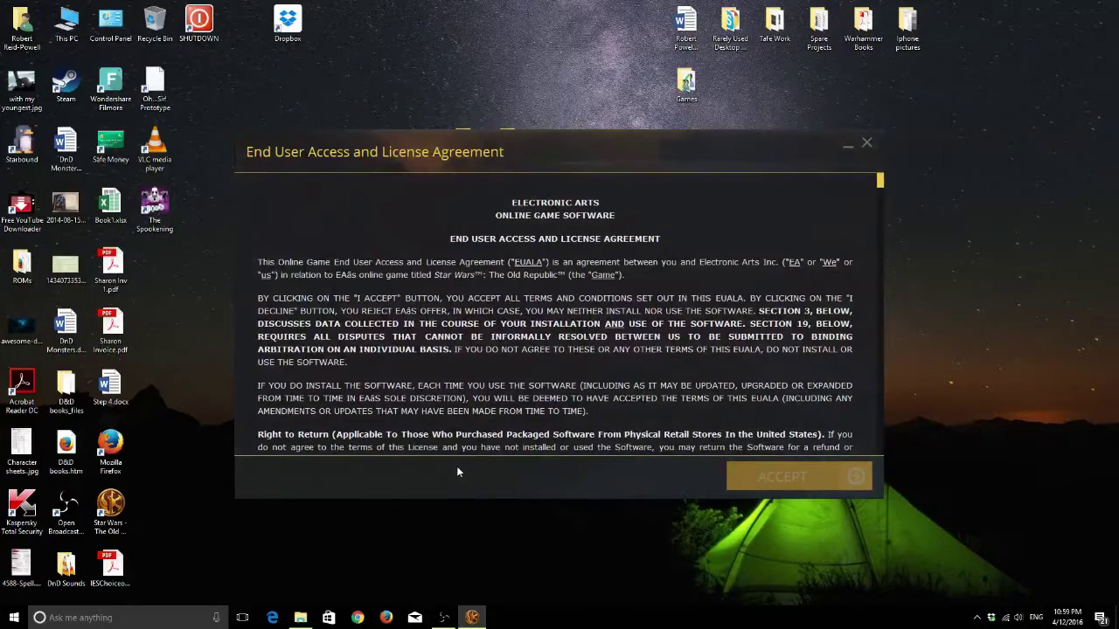
- Read through to the end of the End User Access and License Agreement and accept it
{"action": "scroll", "coordinate": [556, 394], "scroll_direction": "down", "scroll_amount": 15}
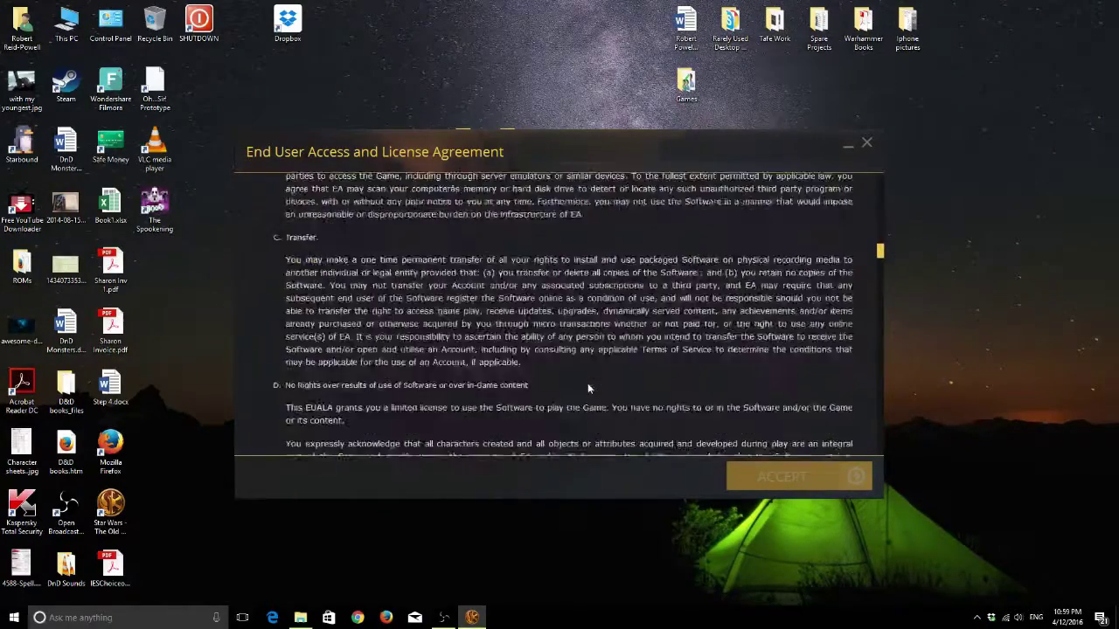
{"action": "scroll", "coordinate": [587, 386], "scroll_direction": "down", "scroll_amount": 20}
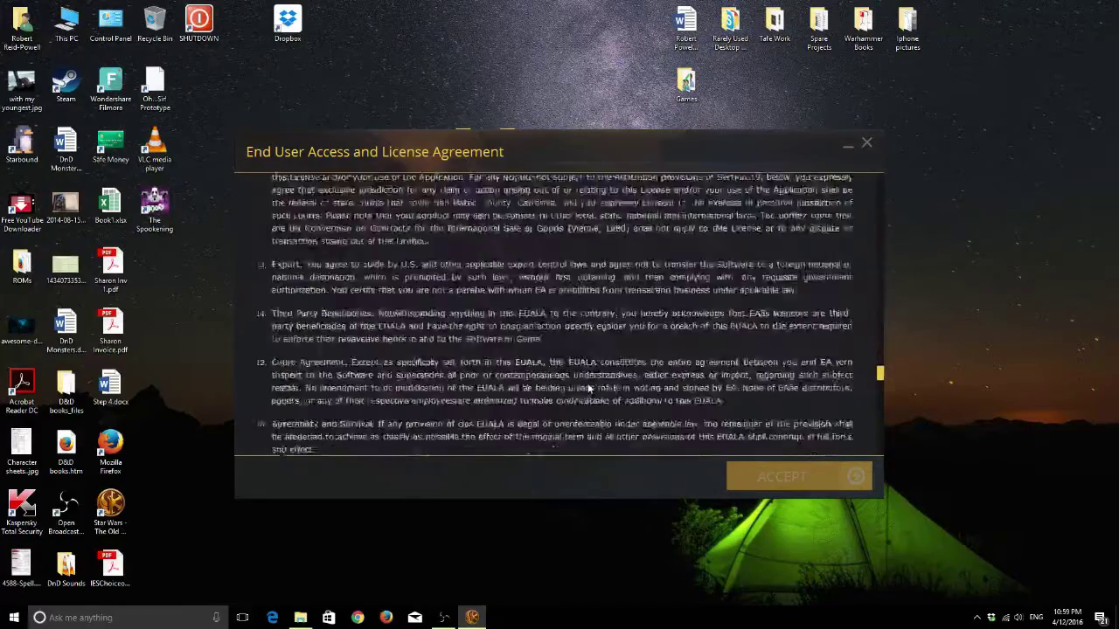
{"action": "scroll", "coordinate": [588, 383], "scroll_direction": "down", "scroll_amount": 20}
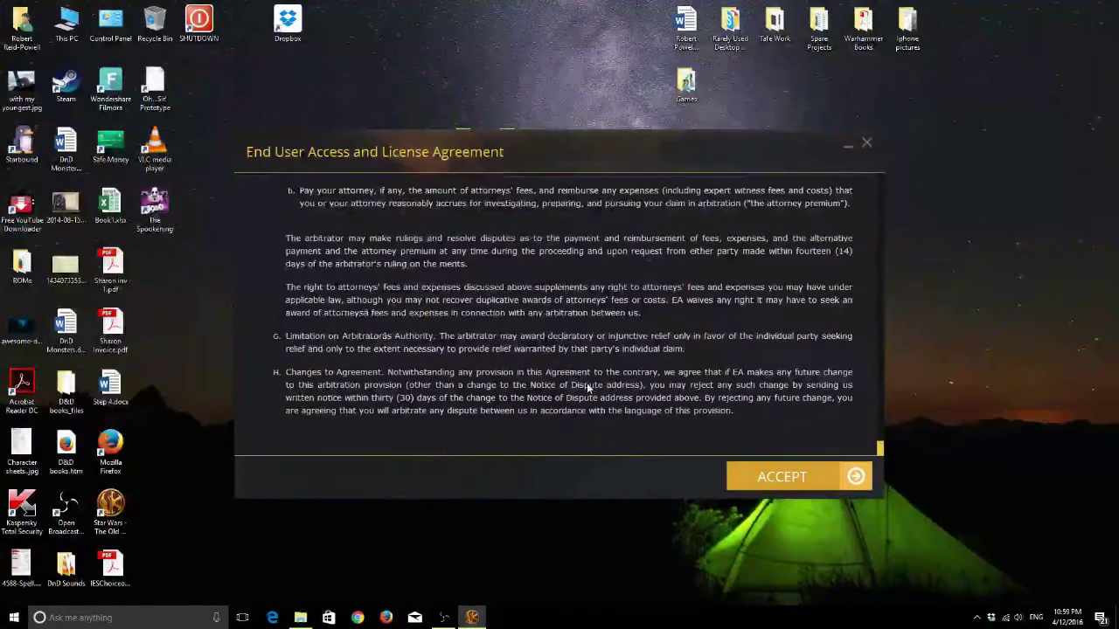
{"action": "left_click", "coordinate": [861, 483]}
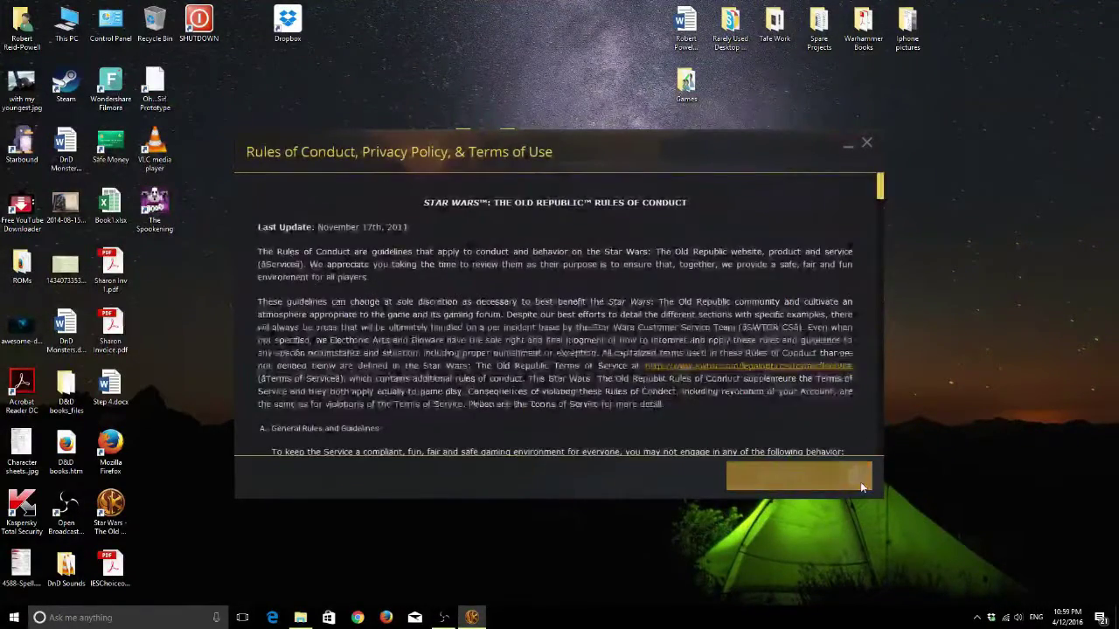
- Agree to the EA Privacy Policy, Terms of Service and LucasArts data sharing, and accept the Rules of Conduct
{"action": "left_click_drag", "start_coordinate": [880, 192], "coordinate": [881, 442]}
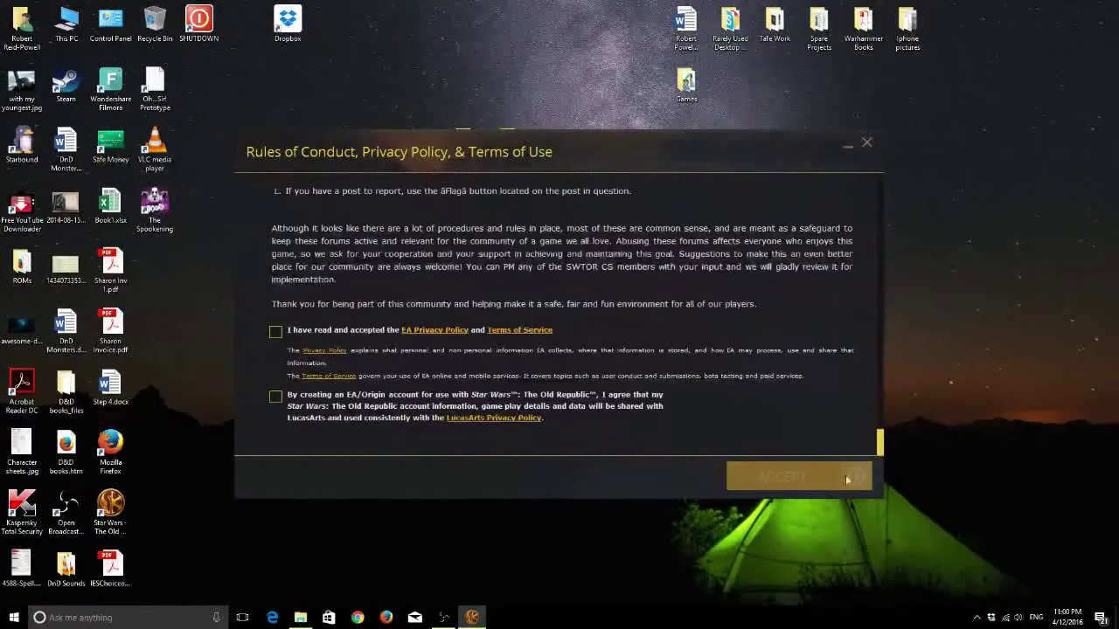
{"action": "left_click", "coordinate": [276, 332]}
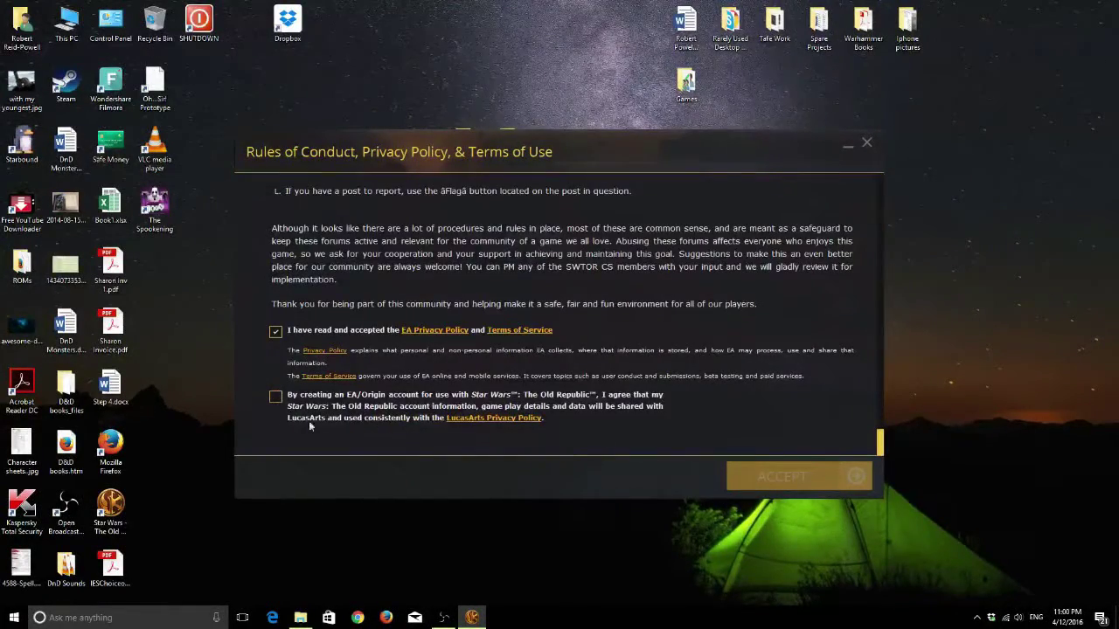
{"action": "left_click", "coordinate": [275, 399]}
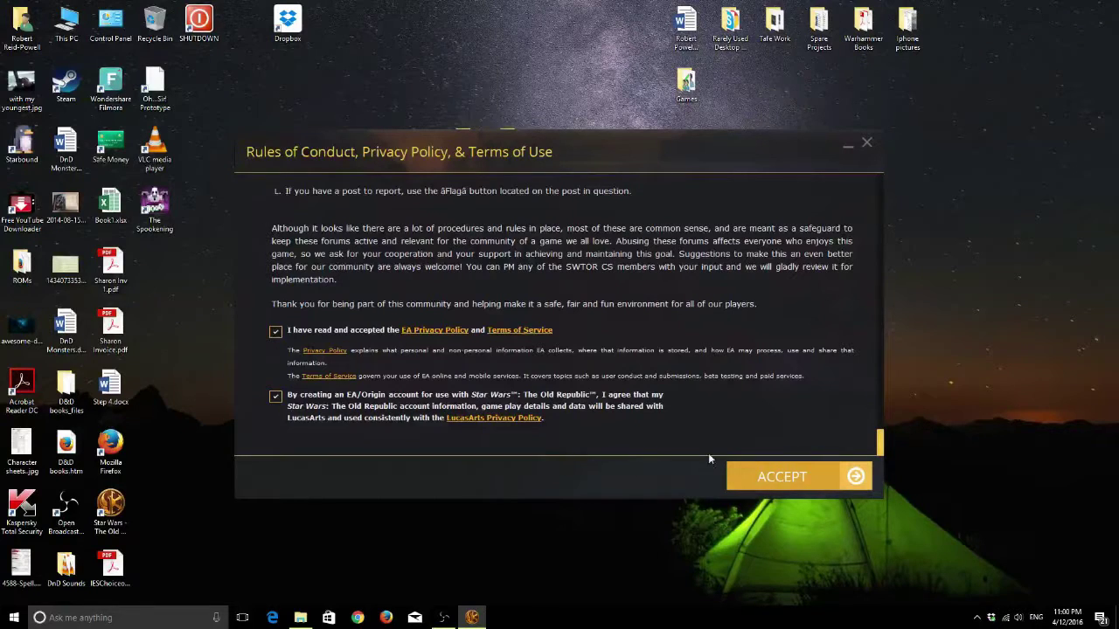
{"action": "left_click", "coordinate": [763, 483]}
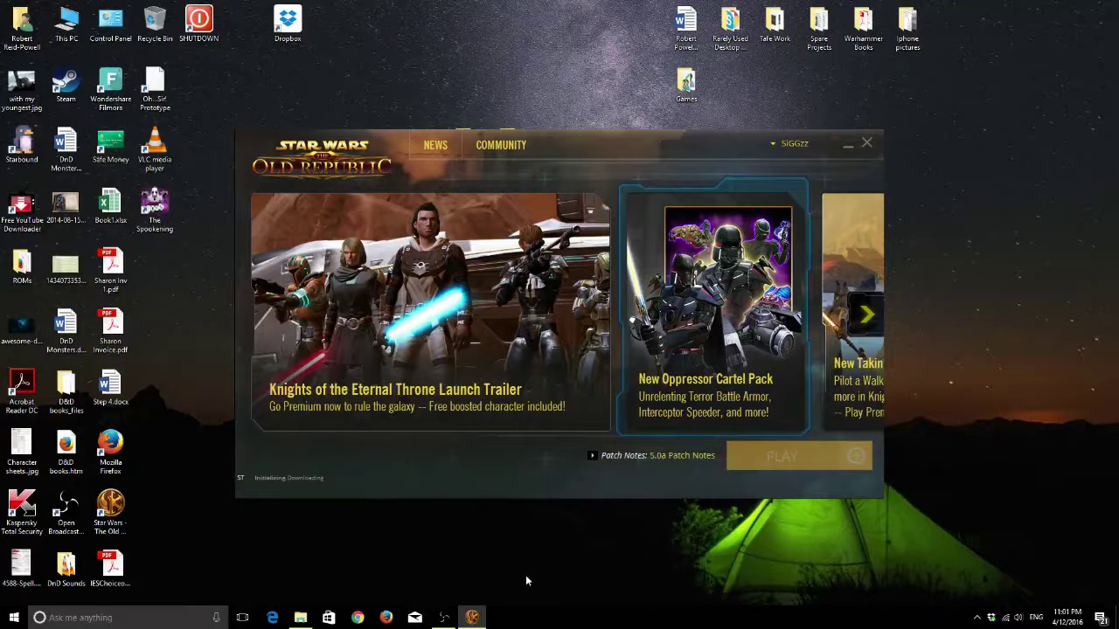
{"action": "left_click", "coordinate": [446, 619]}
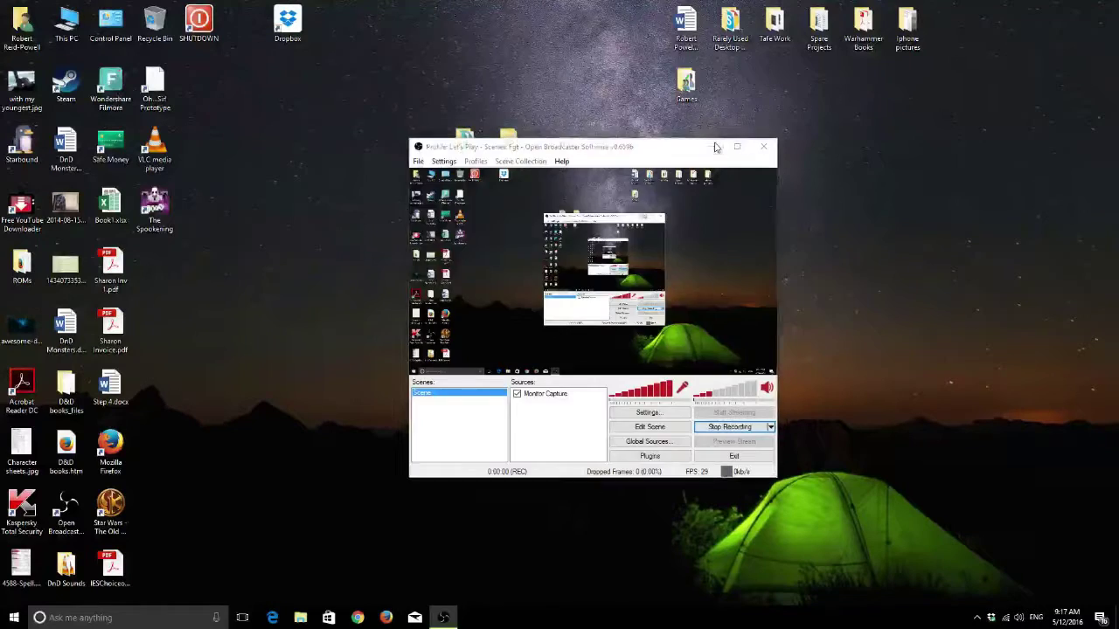
{"action": "left_click", "coordinate": [712, 147]}
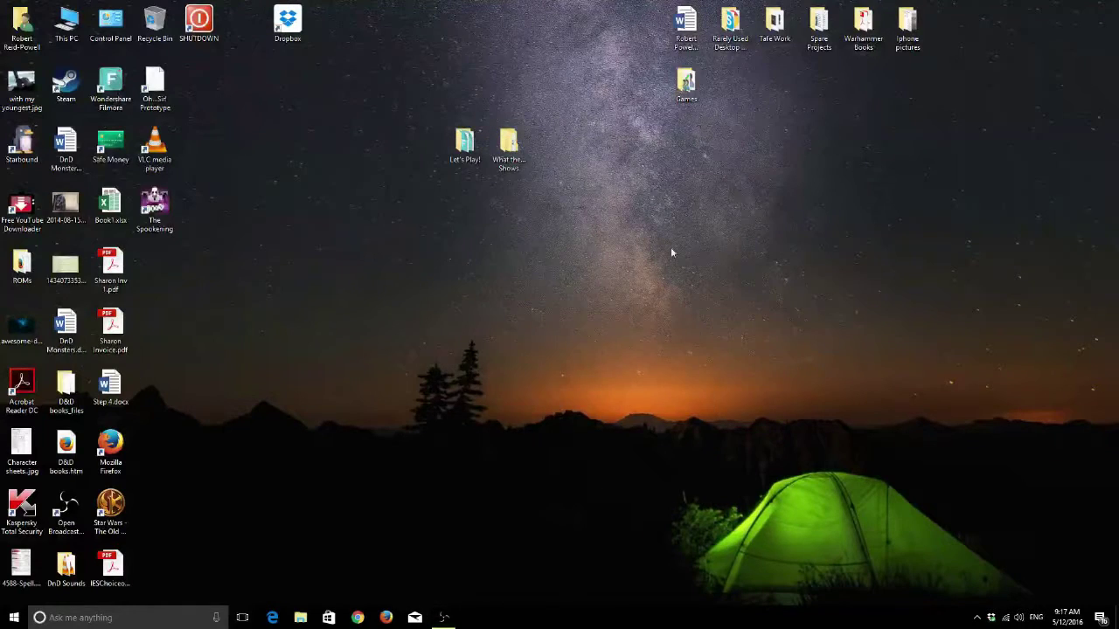
{"action": "left_click", "coordinate": [444, 617]}
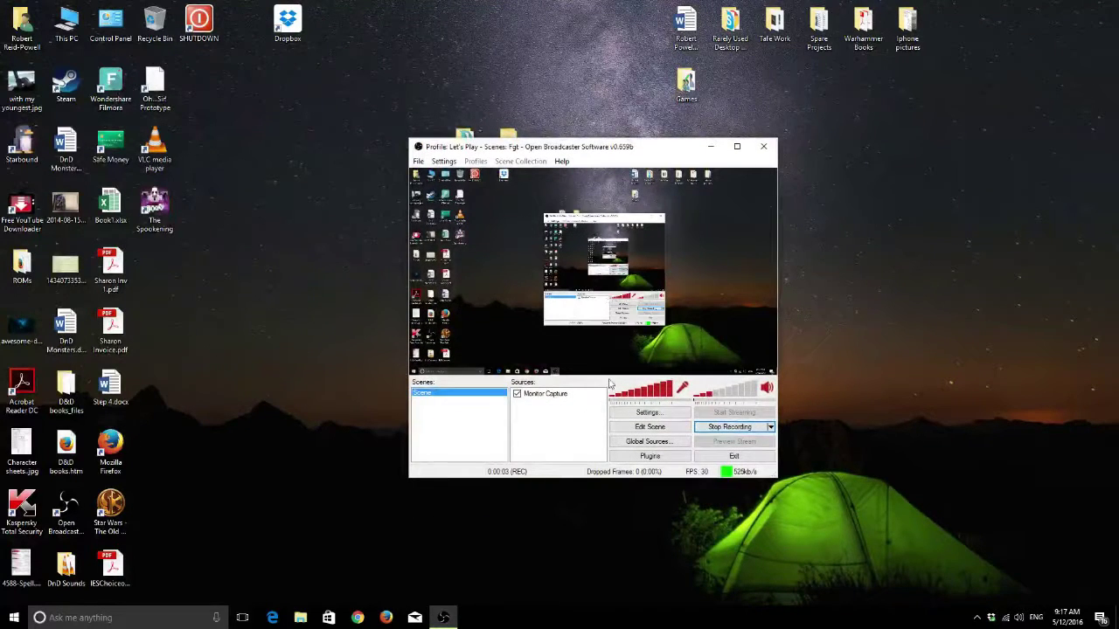
{"action": "left_click", "coordinate": [711, 147]}
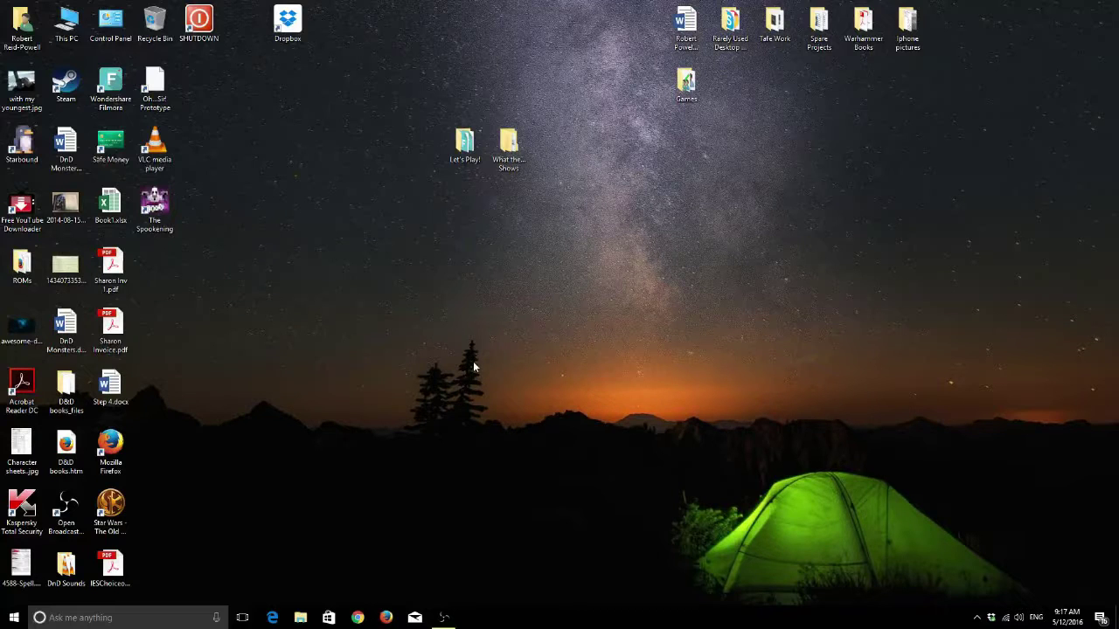
- Open the Star Wars: The Old Republic launcher from the desktop and log in to the remembered account with its password
{"action": "left_click", "coordinate": [113, 501]}
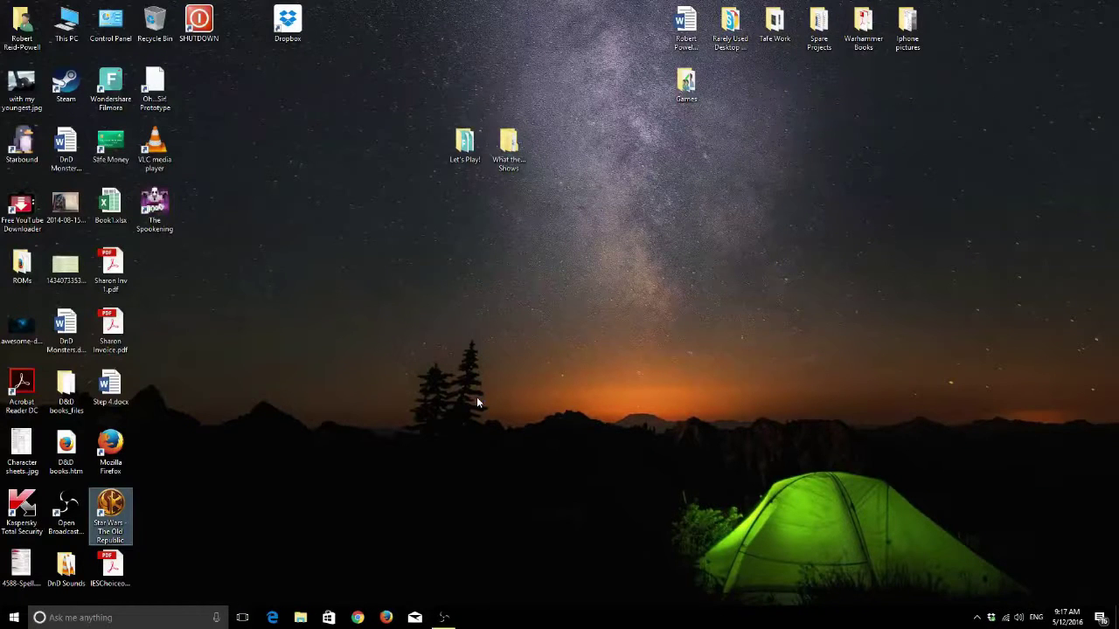
{"action": "left_click", "coordinate": [476, 399]}
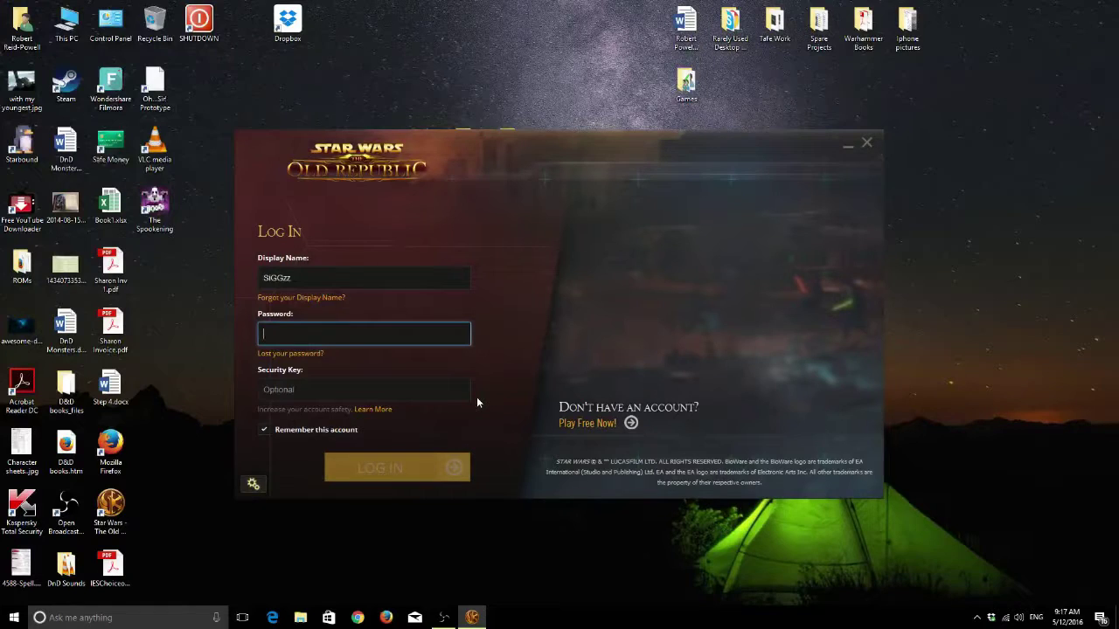
{"action": "type", "text": "******"}
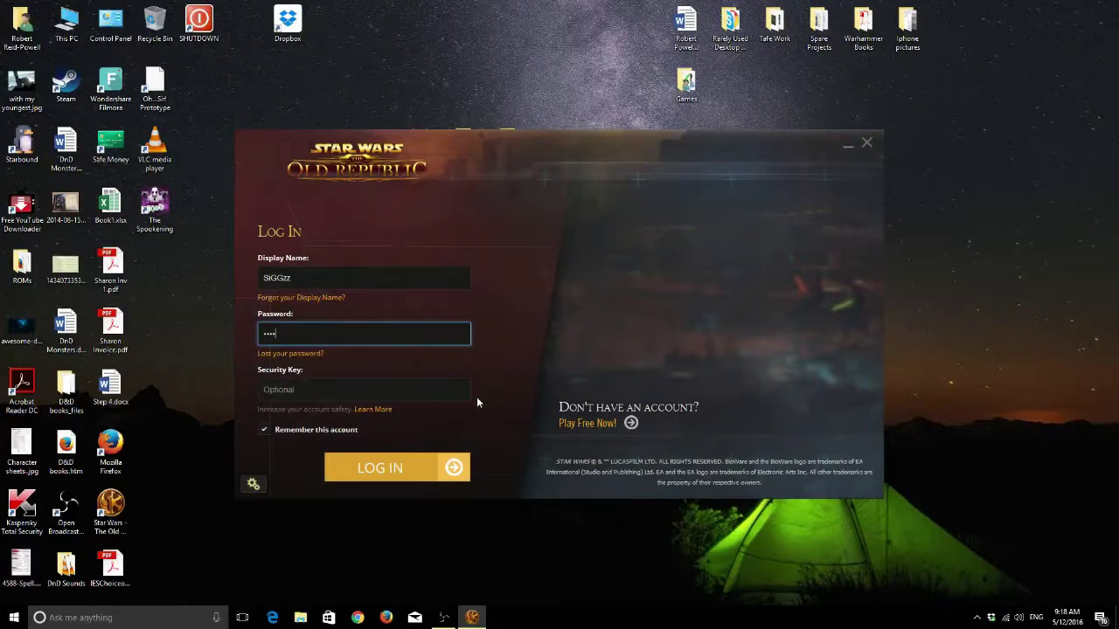
{"action": "type", "text": "*****"}
{"action": "key", "text": "Return"}
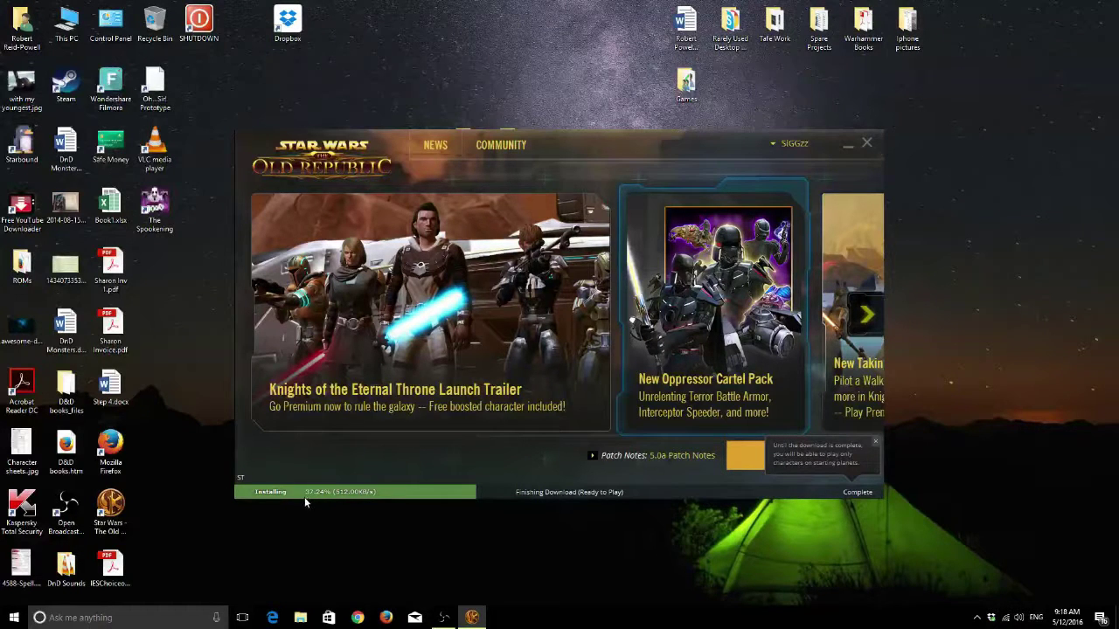
- Dismiss the notice about playing before the download completes and start the game from the launcher
{"action": "left_click", "coordinate": [875, 442]}
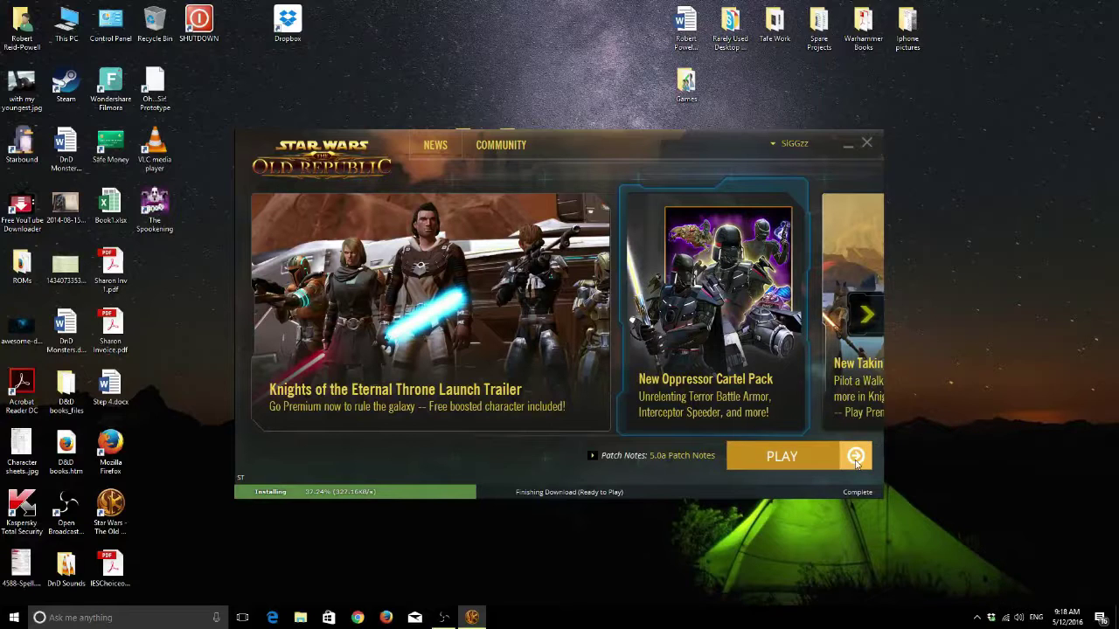
{"action": "left_click", "coordinate": [857, 464]}
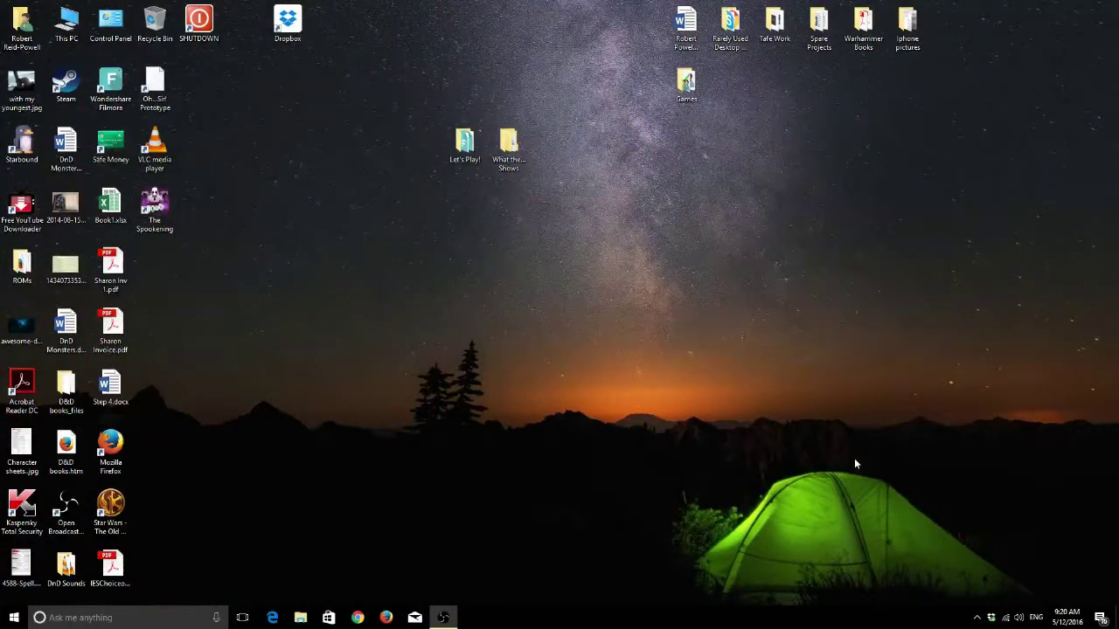
{"action": "left_click", "coordinate": [1100, 617]}
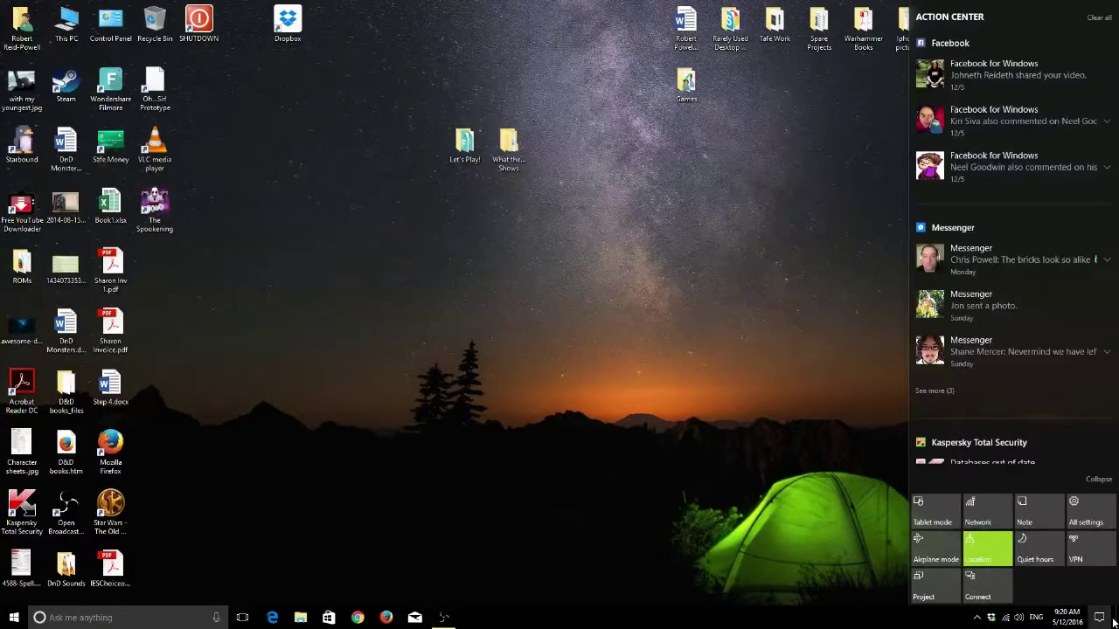
{"action": "key", "text": "Escape"}
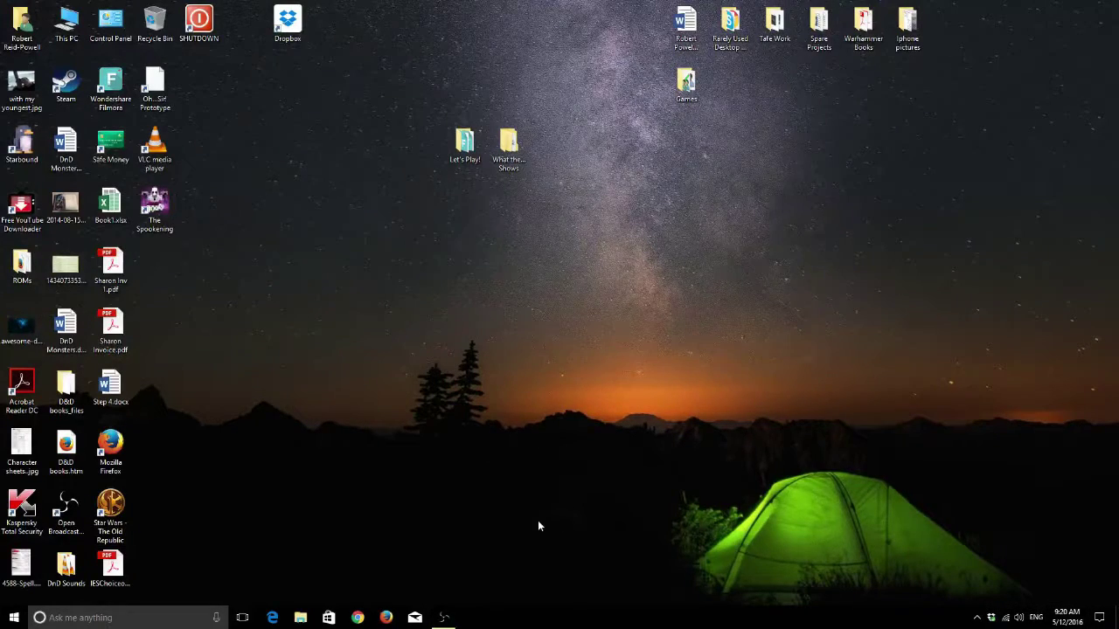
{"action": "left_click", "coordinate": [444, 618]}
{"action": "left_click", "coordinate": [444, 617]}
{"action": "left_click", "coordinate": [991, 617]}
{"action": "left_click", "coordinate": [991, 617]}
- Relaunch Star Wars: The Old Republic from its desktop shortcut
{"action": "left_click", "coordinate": [112, 507]}
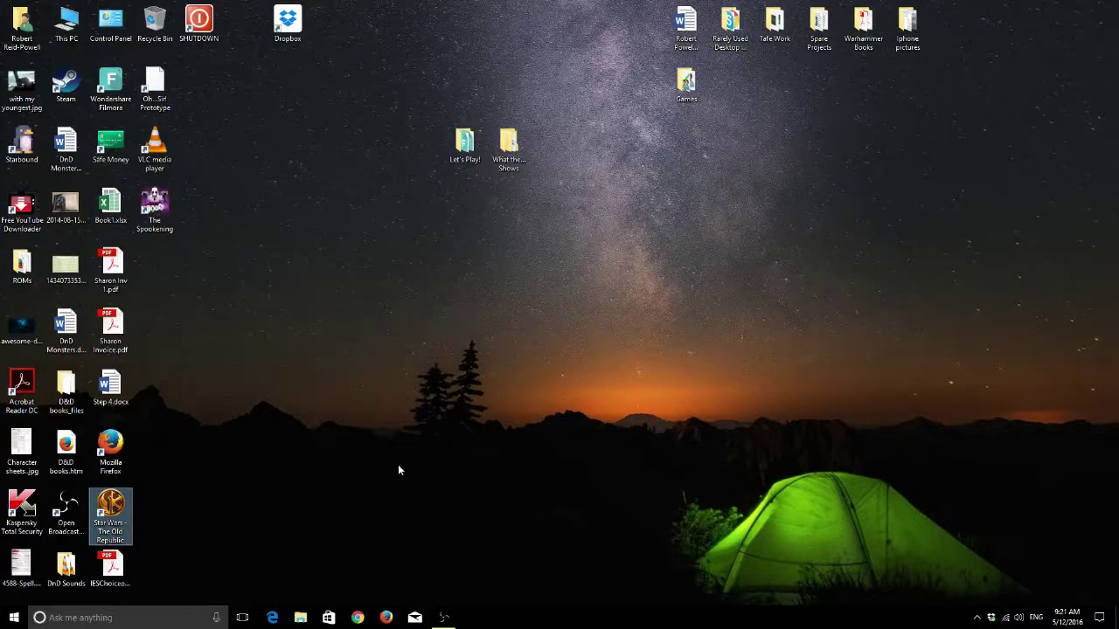
{"action": "double_click", "coordinate": [122, 503]}
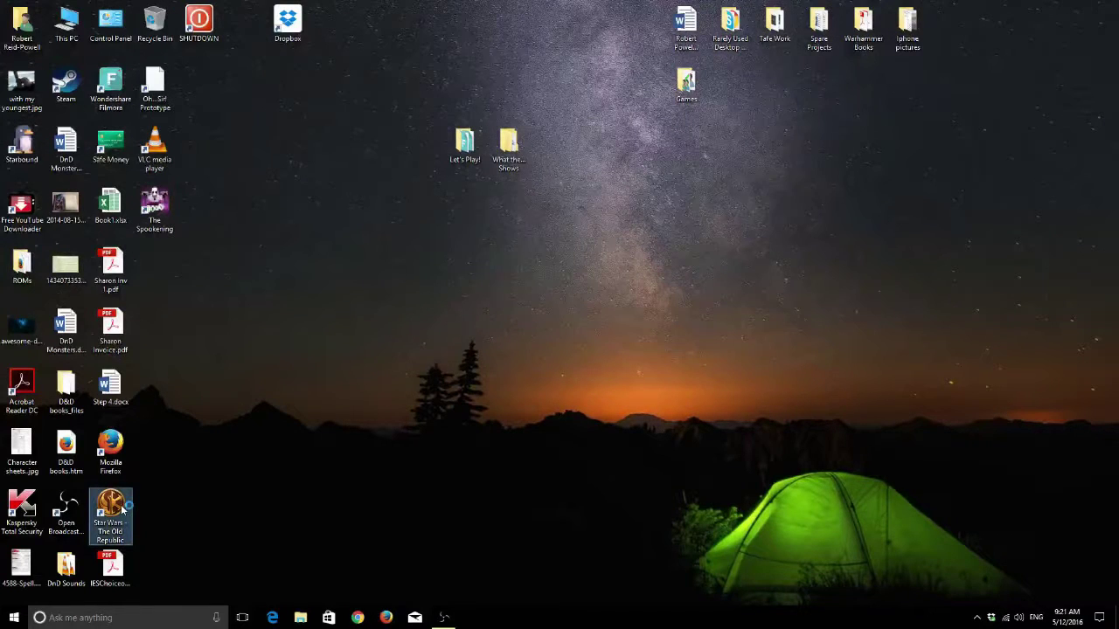